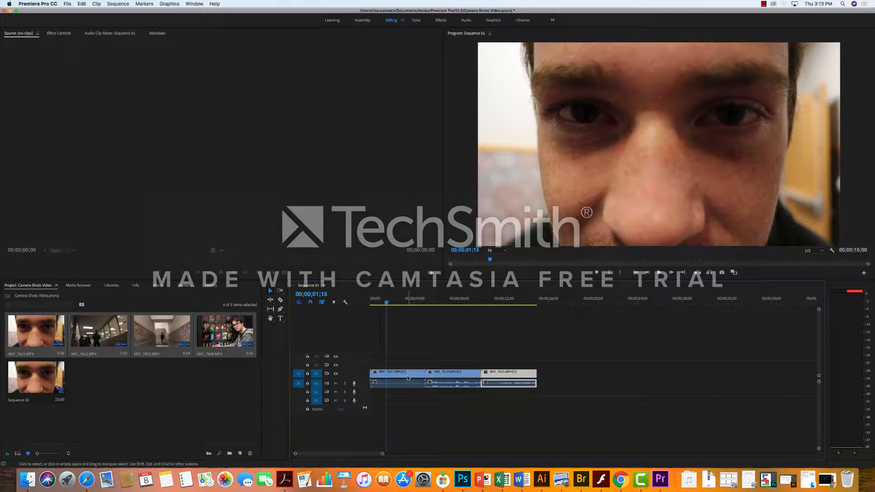
Unlink the audio from the first timeline clip, MVI_7621.MP4, and delete that audio
right_click(410, 376)
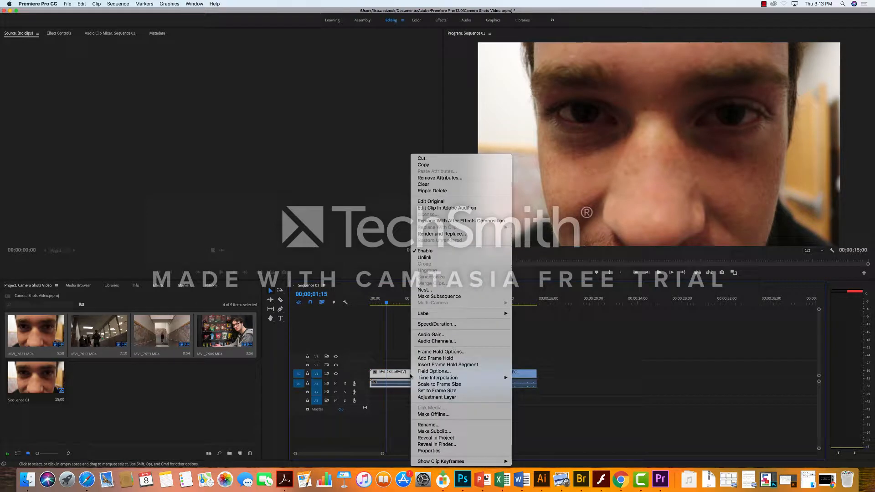
left_click(432, 259)
left_click(413, 393)
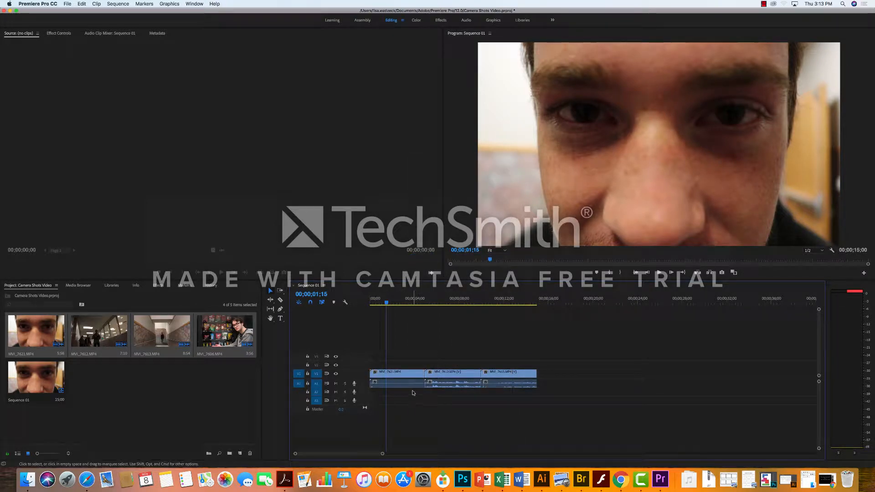
left_click(410, 385)
key("Delete")
Unlink the audio from the second timeline clip and delete its audio portion
left_click(440, 383)
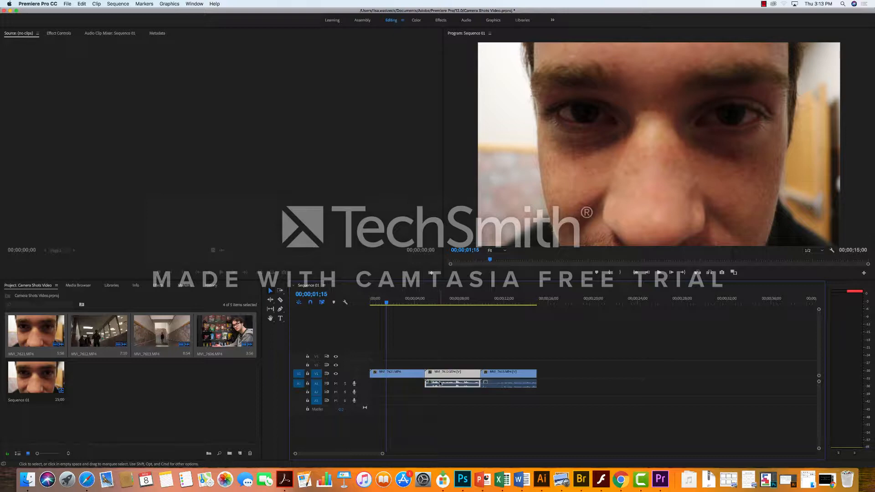
right_click(449, 378)
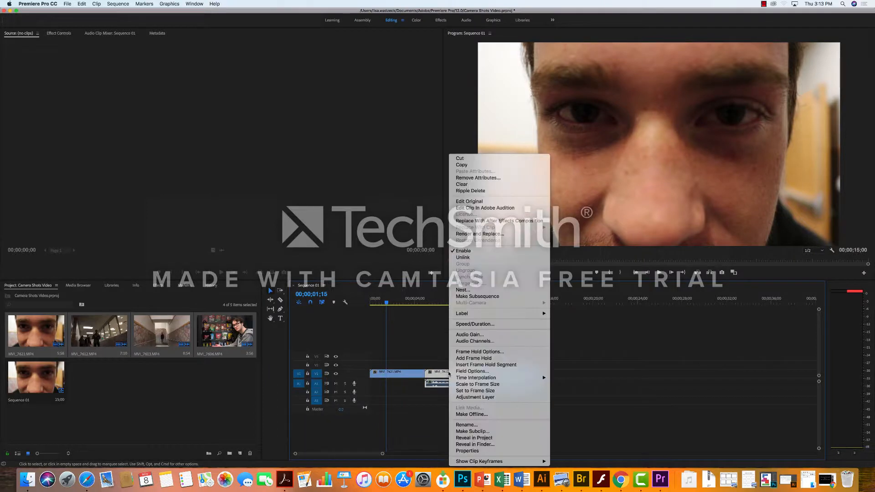
left_click(460, 258)
left_click(447, 384)
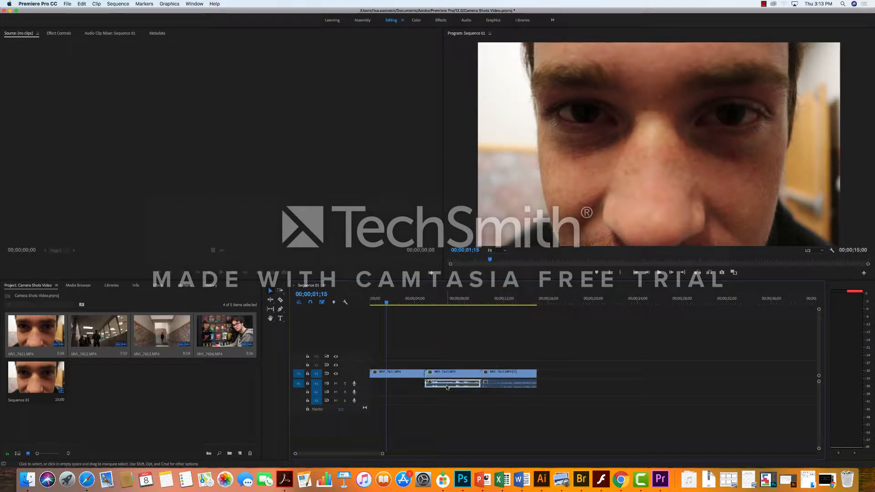
key("Delete")
Unlink and delete the third timeline clip's audio, and return the playhead to the sequence start
left_click(497, 376)
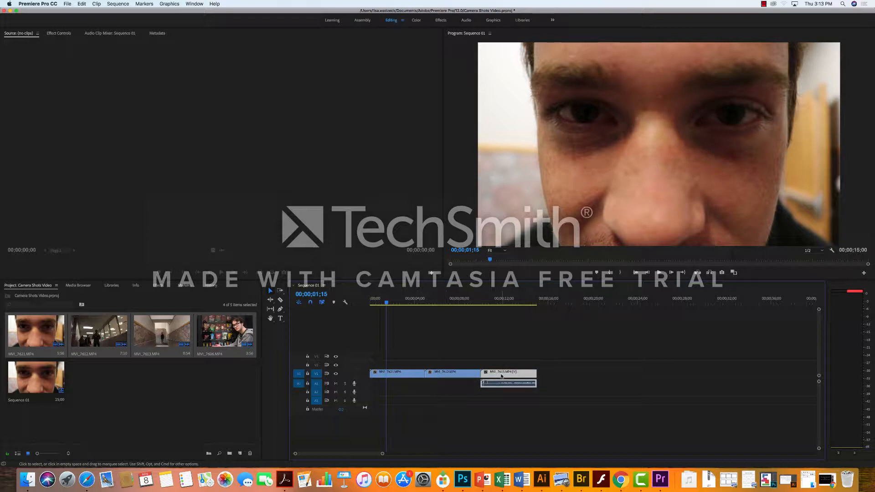
right_click(502, 376)
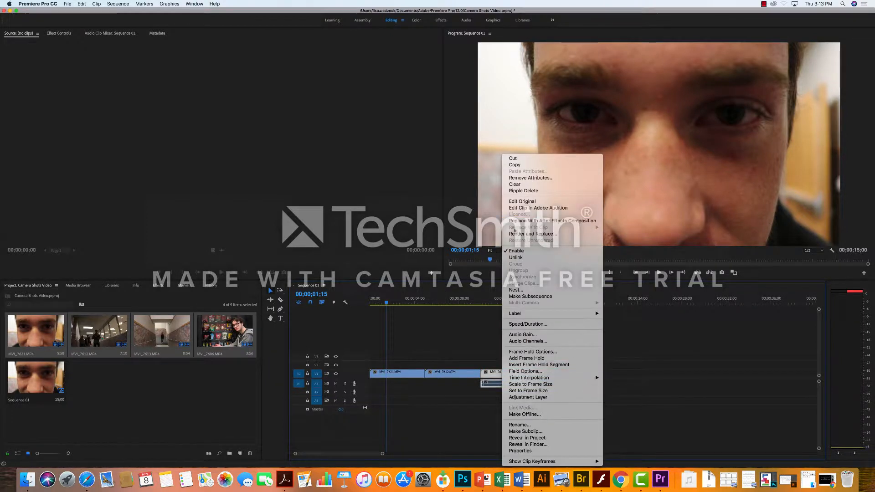
left_click(516, 257)
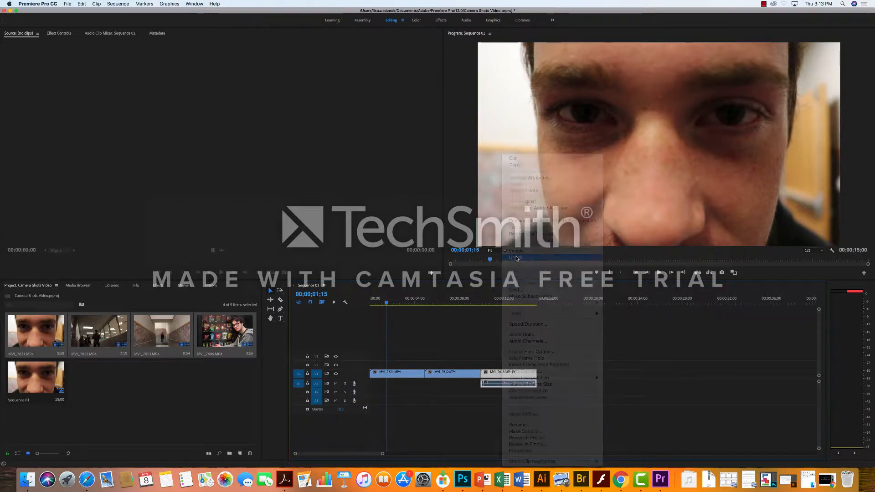
left_click(513, 384)
key("Delete")
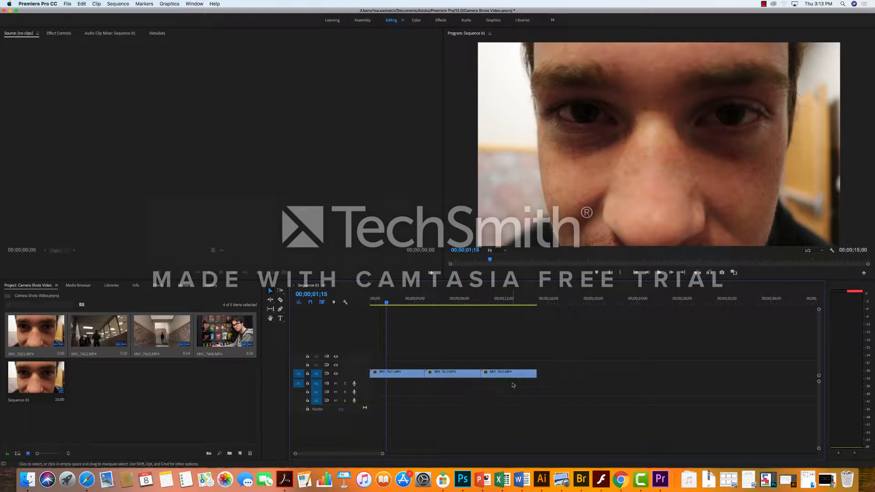
key("Home")
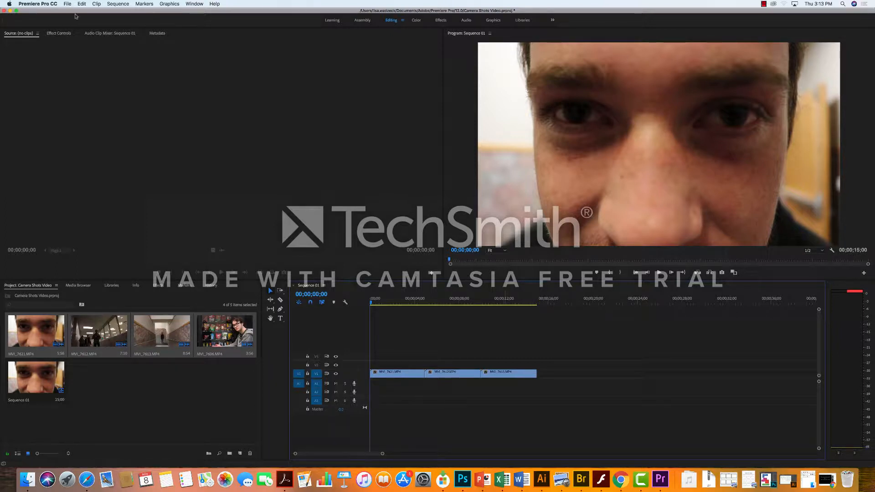
Import the music file If_I_Had_a_Chicken.mp3 from the Downloads folder into the project
left_click(68, 4)
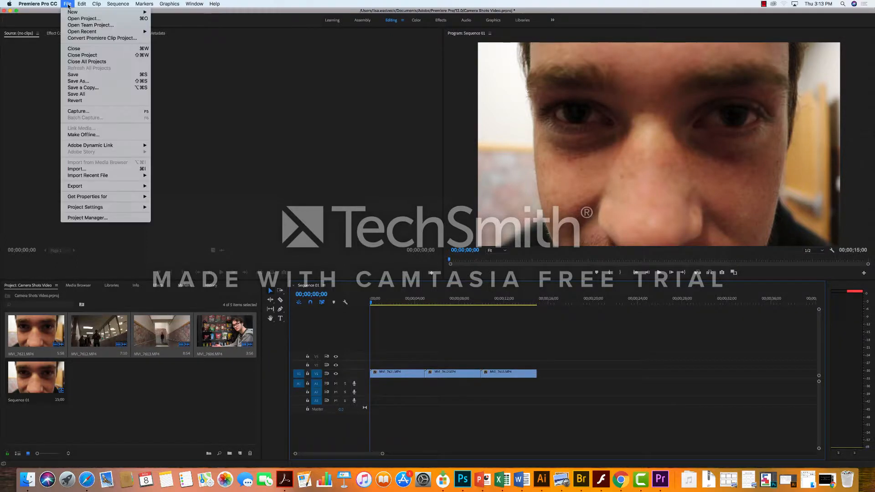
left_click(78, 170)
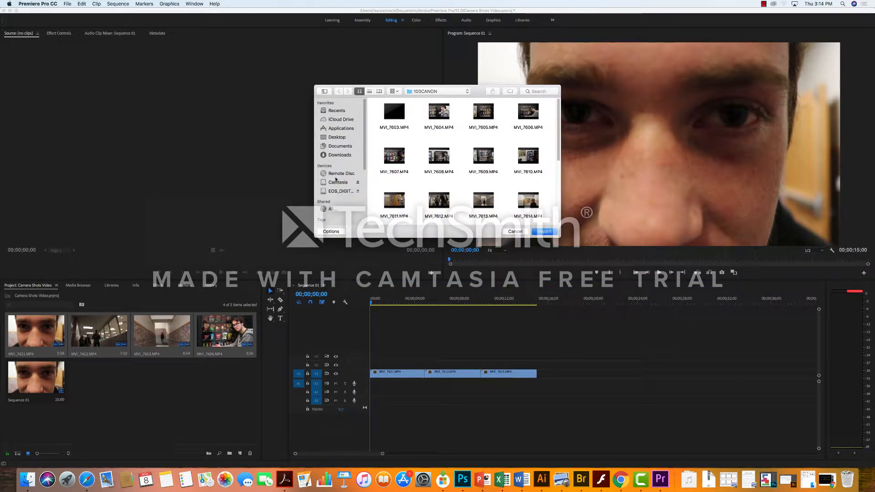
left_click(337, 156)
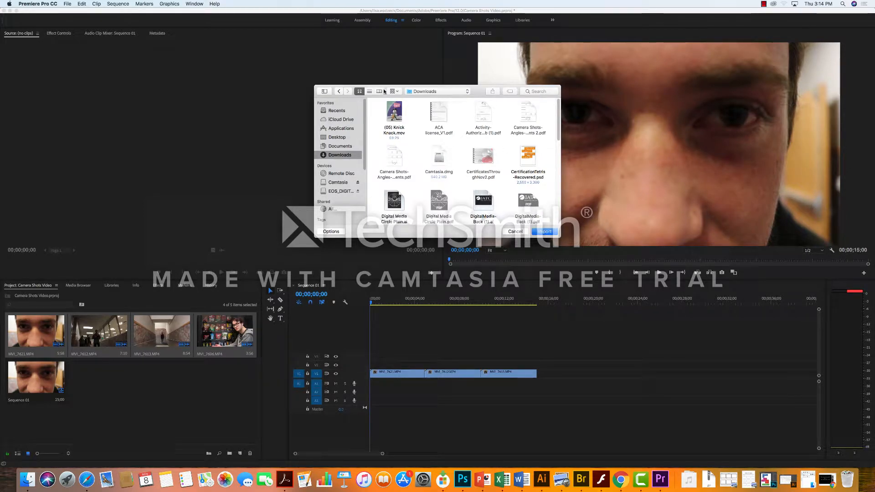
left_click(370, 92)
left_click(395, 110)
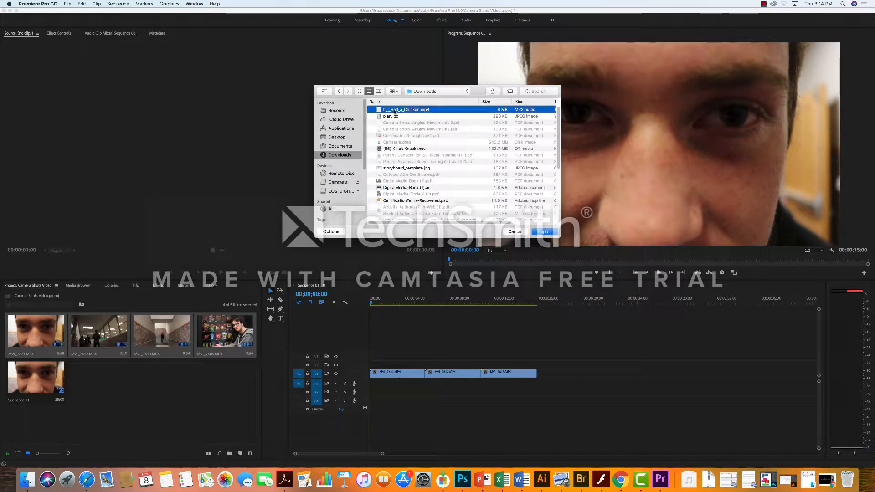
left_click(549, 231)
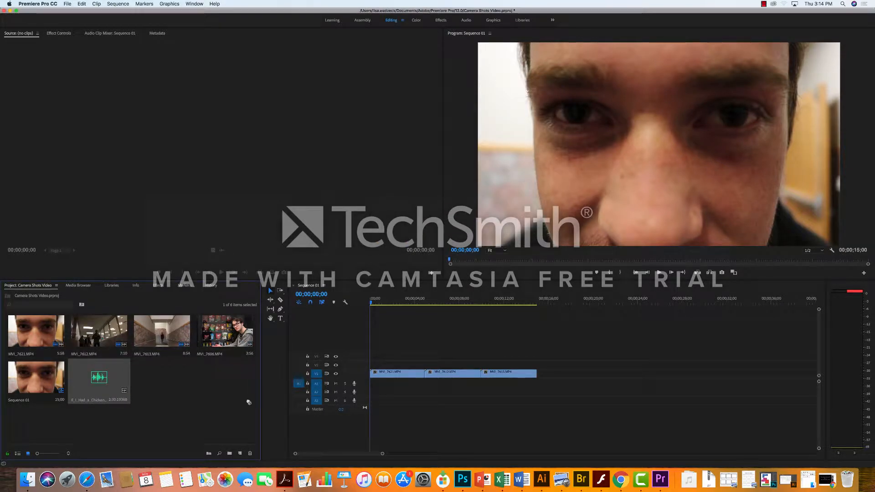
Place the imported song on audio track A1 at the sequence start and play back the opening seconds
left_click_drag(248, 403, 375, 387)
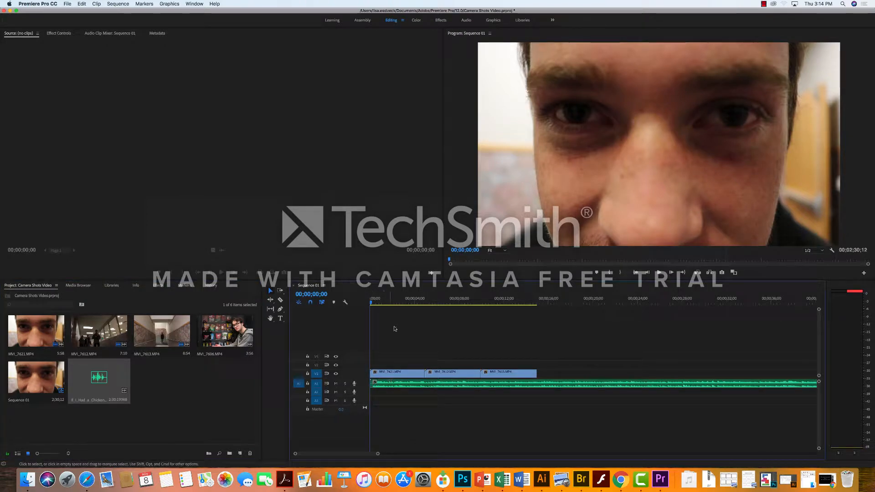
left_click(659, 273)
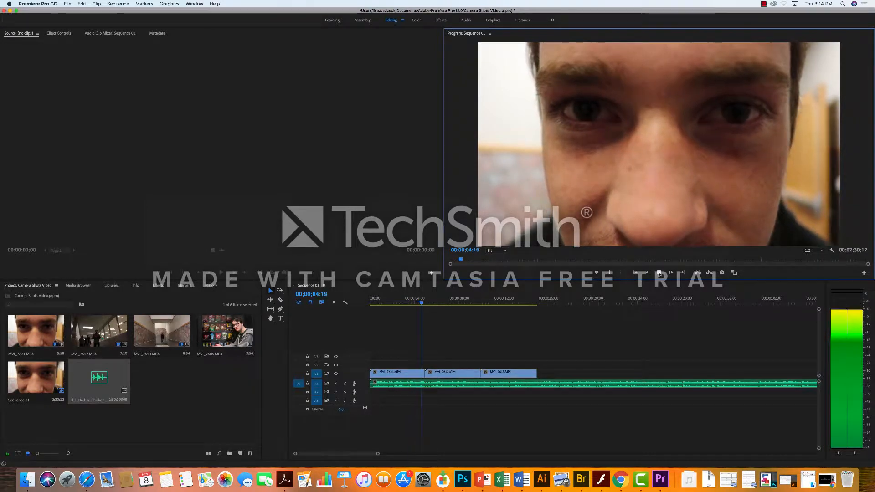
left_click(659, 273)
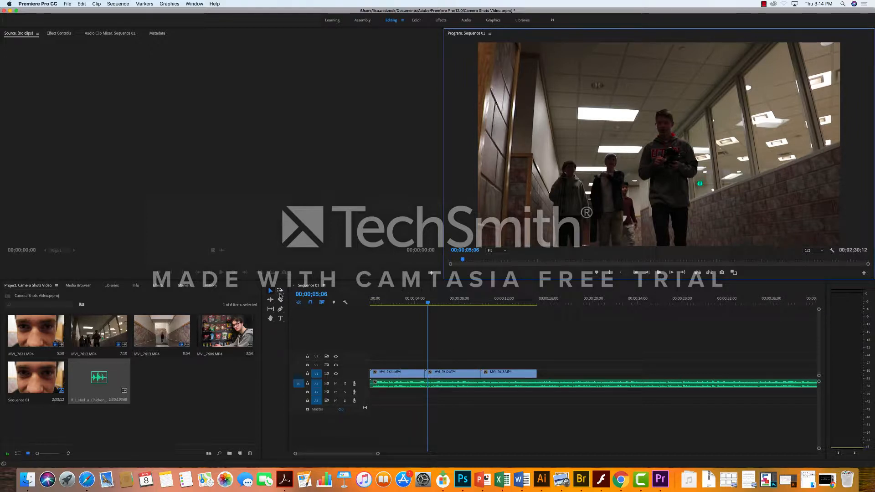
Shift all three video clips together to start at about 00;00;04;28, leaving a gap at the start, and park the playhead at 00;00;04;27
left_click(553, 365)
left_click_drag(552, 365, 409, 381)
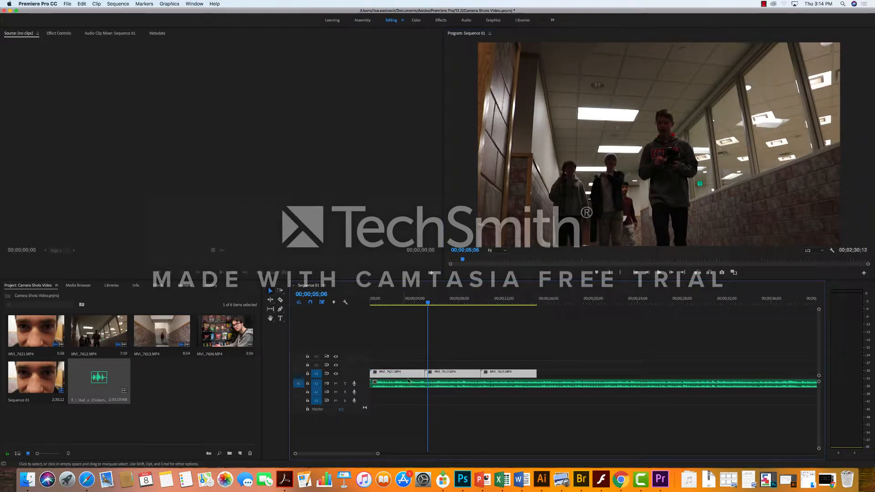
left_click(424, 303)
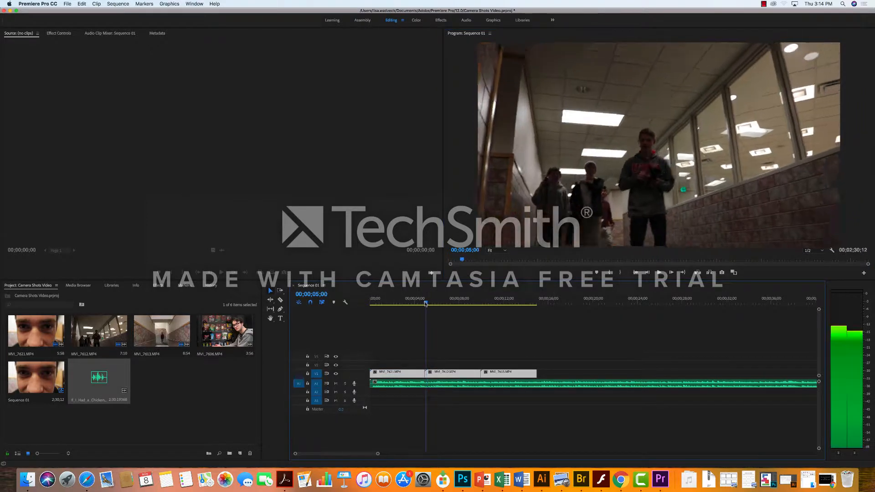
left_click_drag(402, 378, 458, 378)
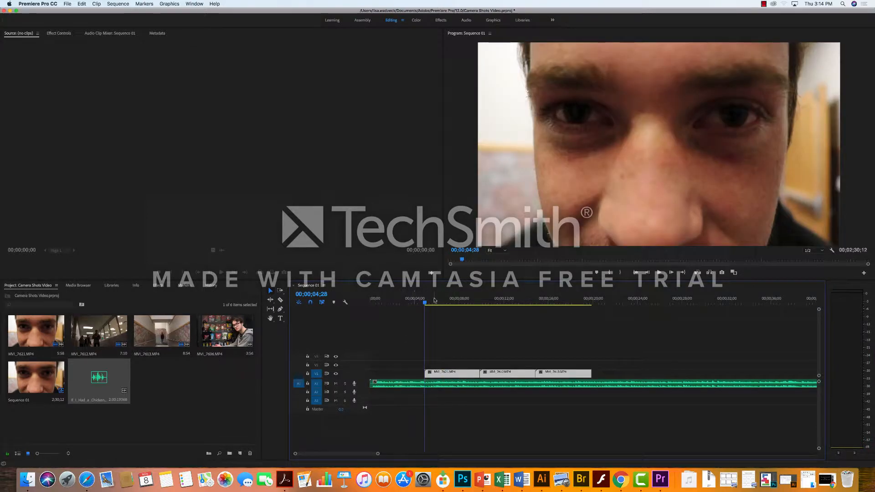
left_click_drag(425, 304, 424, 304)
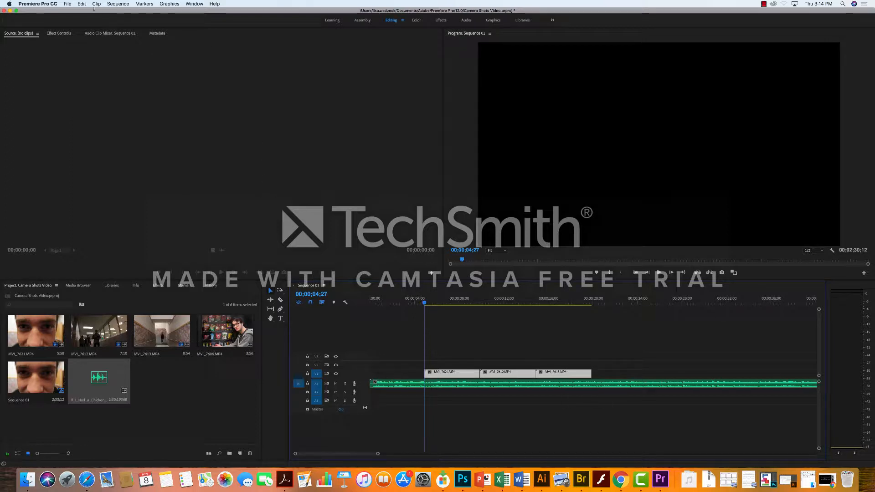
Create a new legacy title named Opening Title with the default video settings
left_click(66, 4)
mouse_move(71, 12)
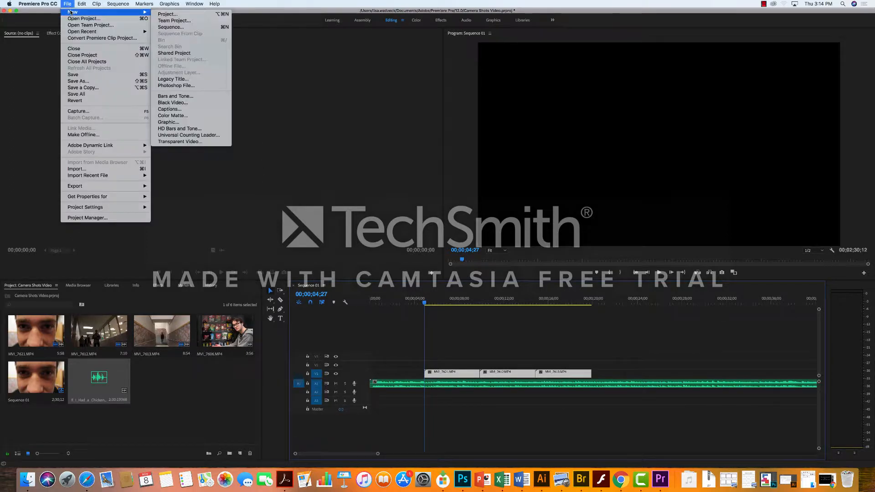
left_click(166, 79)
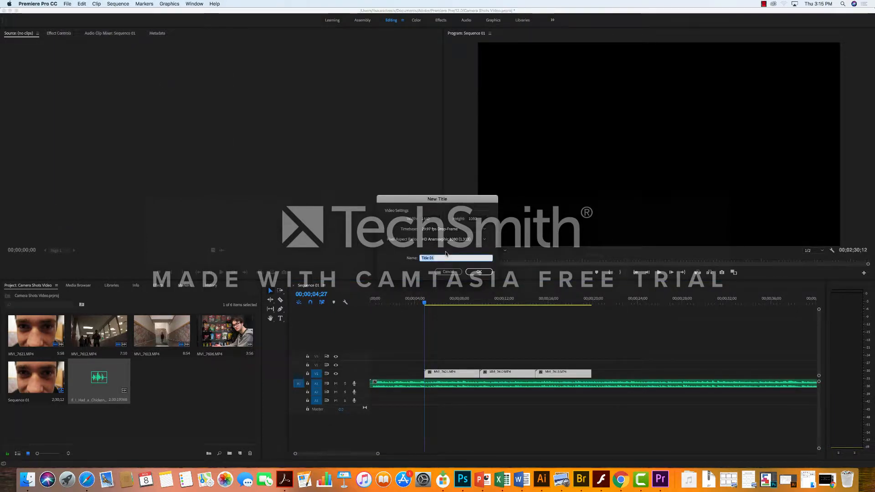
type("Opening")
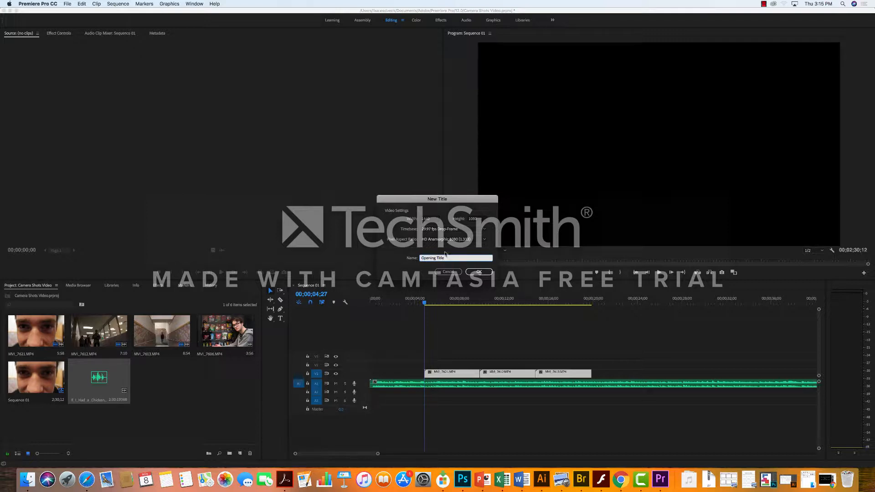
left_click(478, 272)
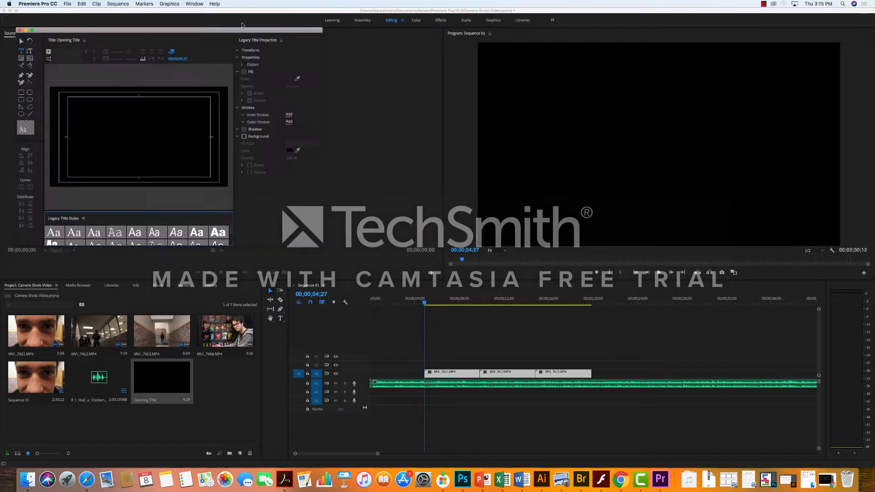
Add title text on three lines: "Camera Shots", "by" and the author's full name
left_click_drag(234, 33, 302, 44)
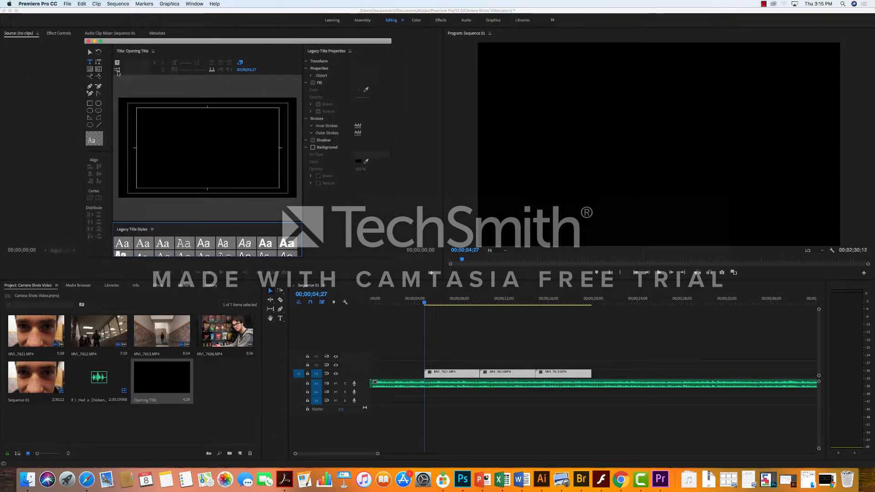
left_click(188, 123)
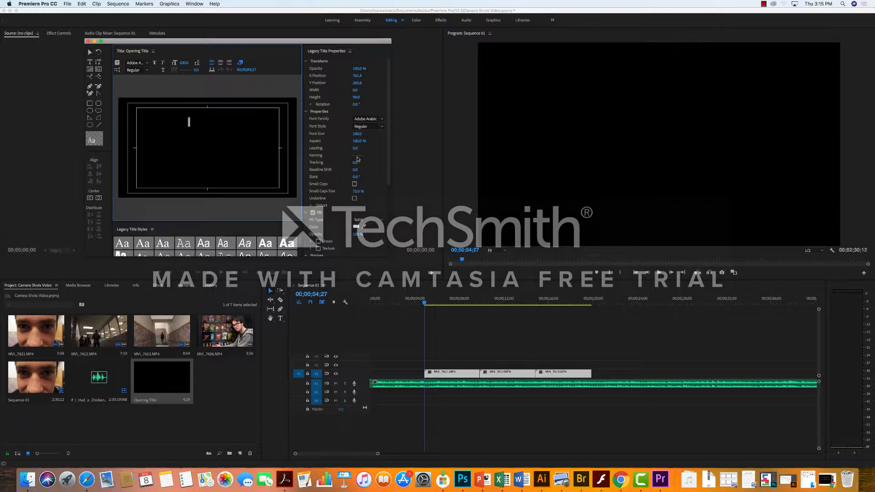
type("Camera ShotsH")
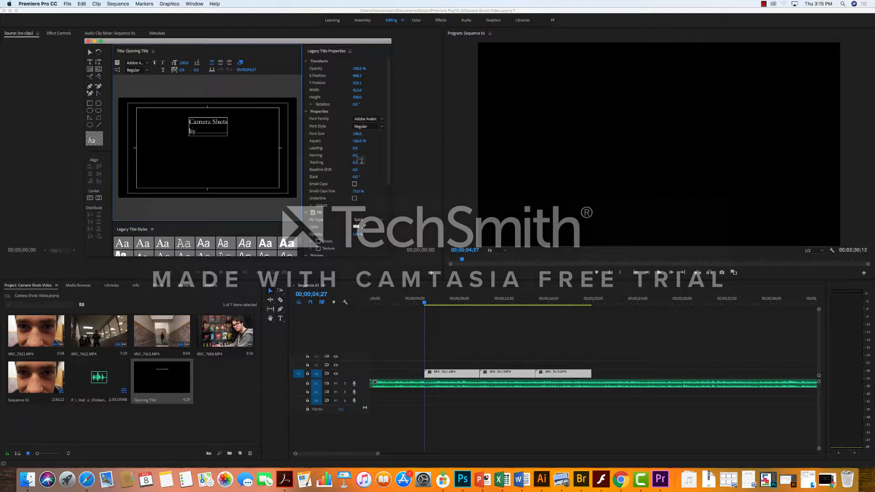
type("y")
key("Return")
type("Lisa Wadzeck")
Set all the title text to the Malayalam MN font and centre-align its lines
key("super+a")
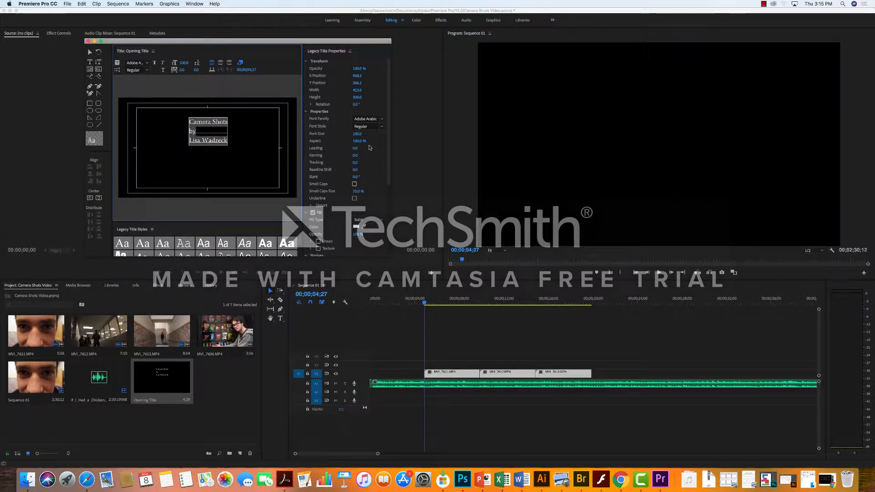
left_click(377, 119)
scroll(417, 185, "down", 5)
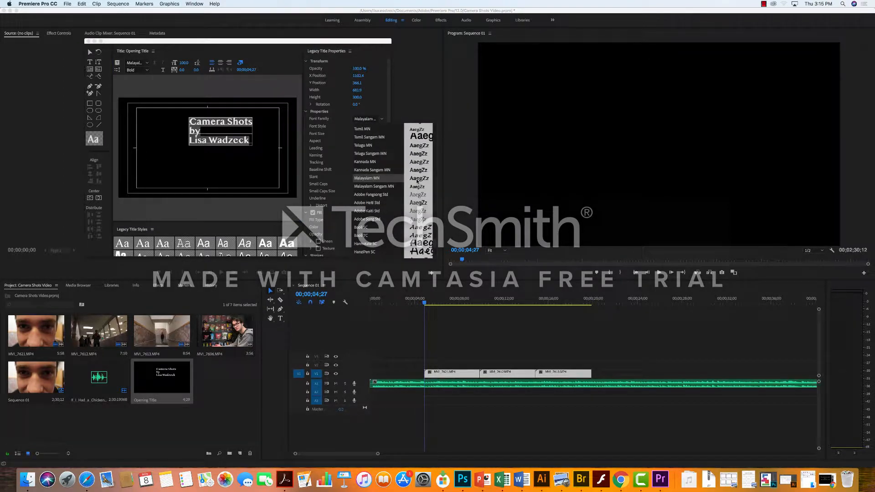
left_click(220, 63)
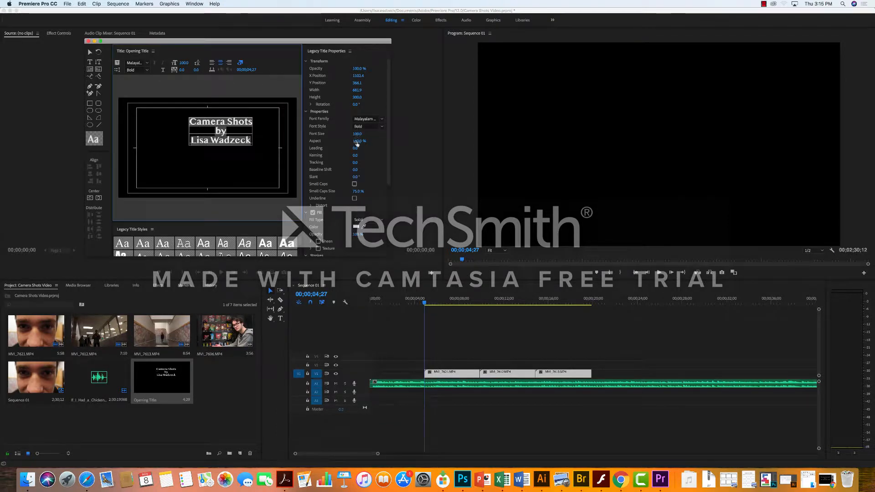
Set the title text's font size to 150 and leading to 50, and move the text block to the middle of the frame
left_click_drag(355, 149, 379, 134)
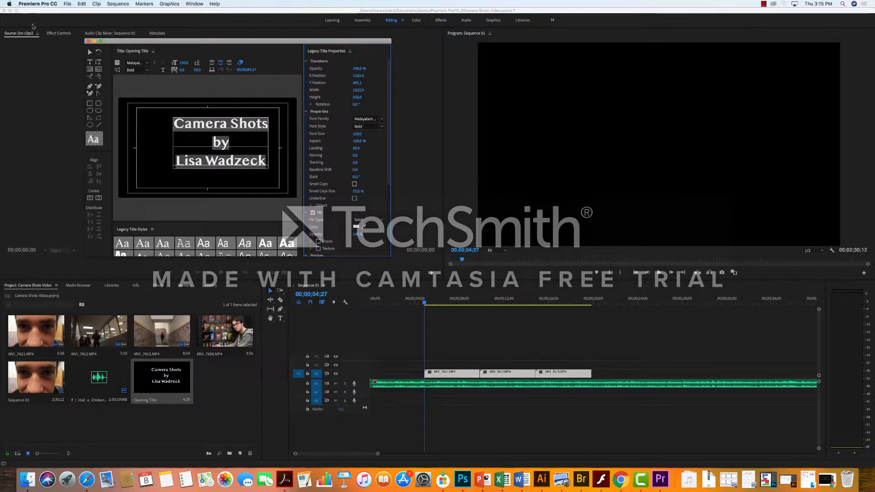
left_click(215, 128)
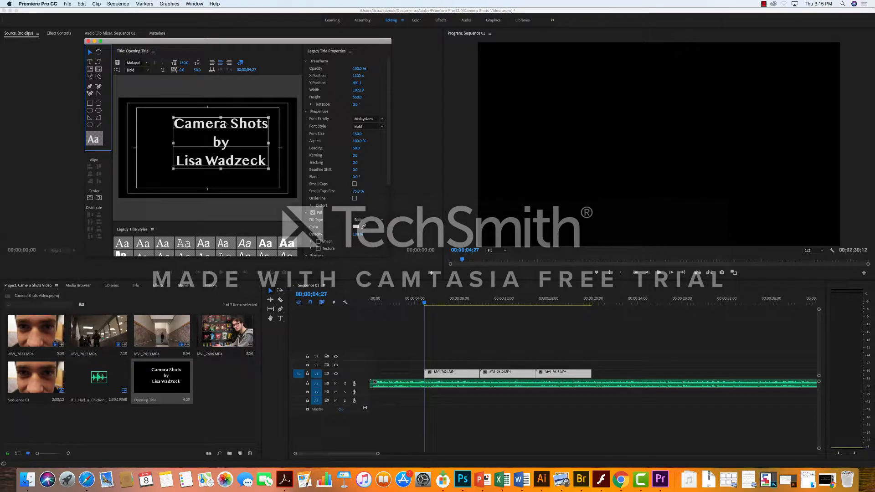
left_click_drag(226, 120, 215, 125)
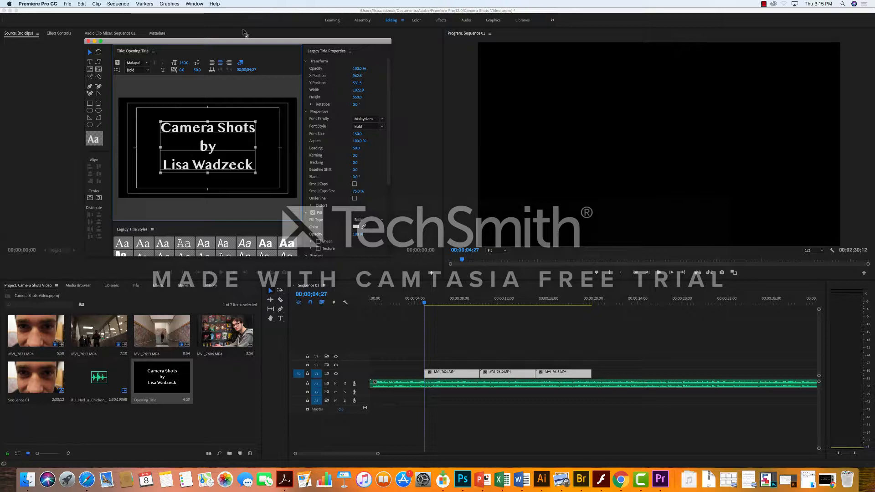
Close the title editor and place the Opening Title at the start of the sequence on video track V2, ahead of the clips
left_click_drag(245, 41, 287, 51)
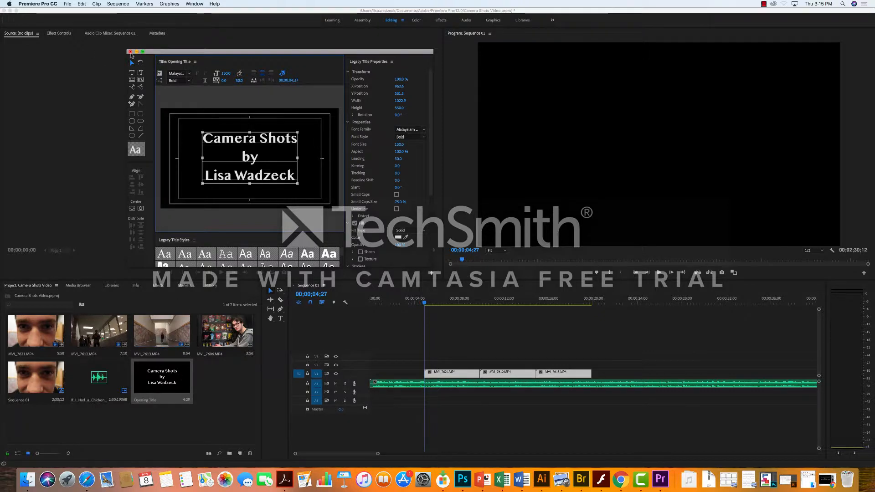
left_click(130, 52)
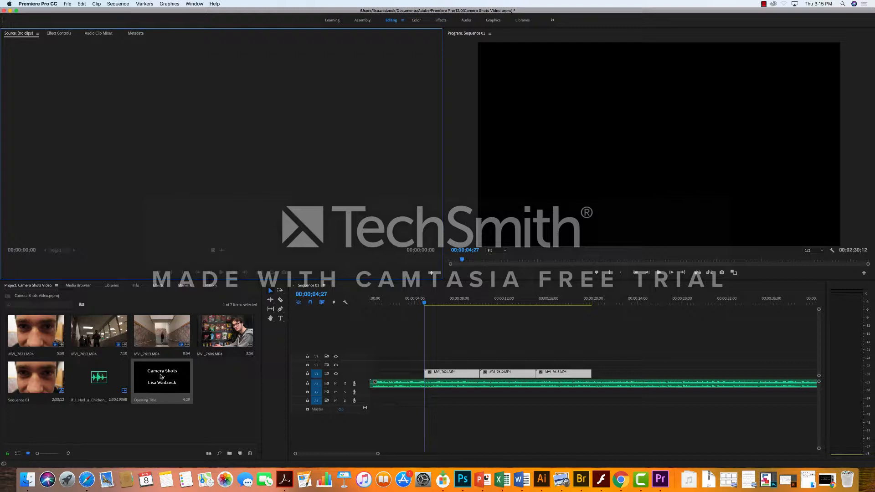
left_click_drag(135, 360, 374, 366)
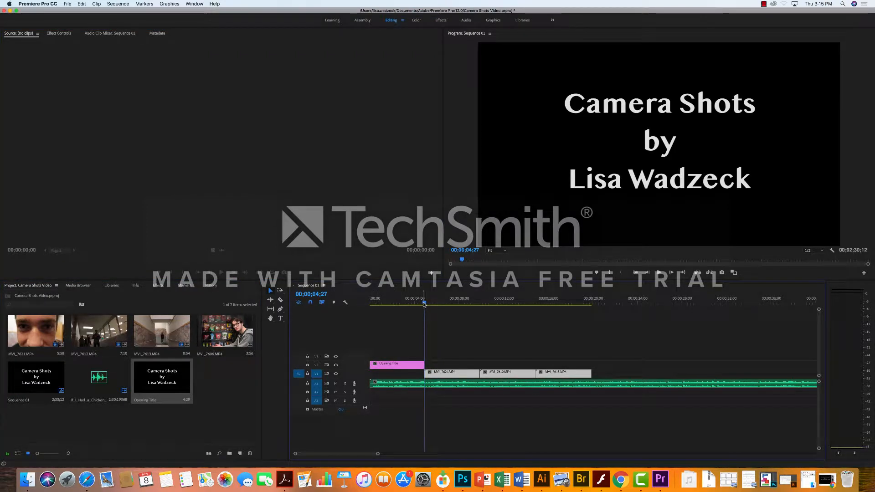
Move the playhead over the first clip and create a new legacy title named "Extreme Close UP" with the default video settings
left_click_drag(425, 304, 471, 328)
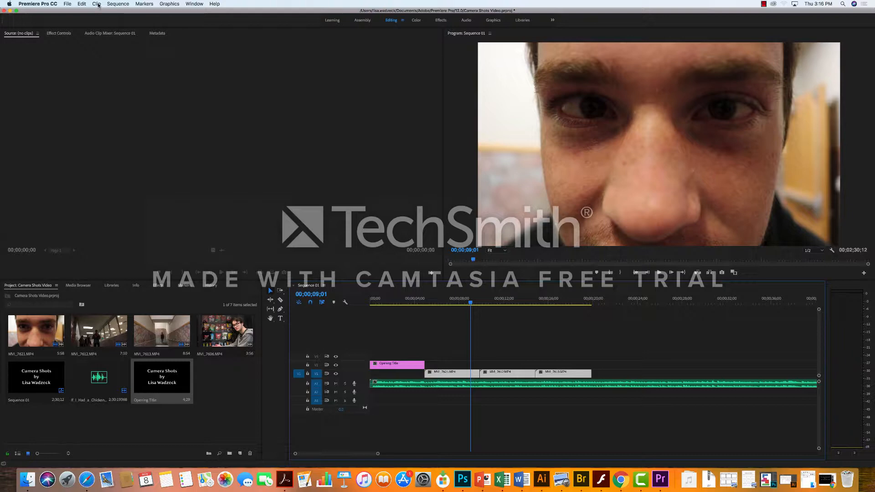
left_click(66, 5)
mouse_move(73, 12)
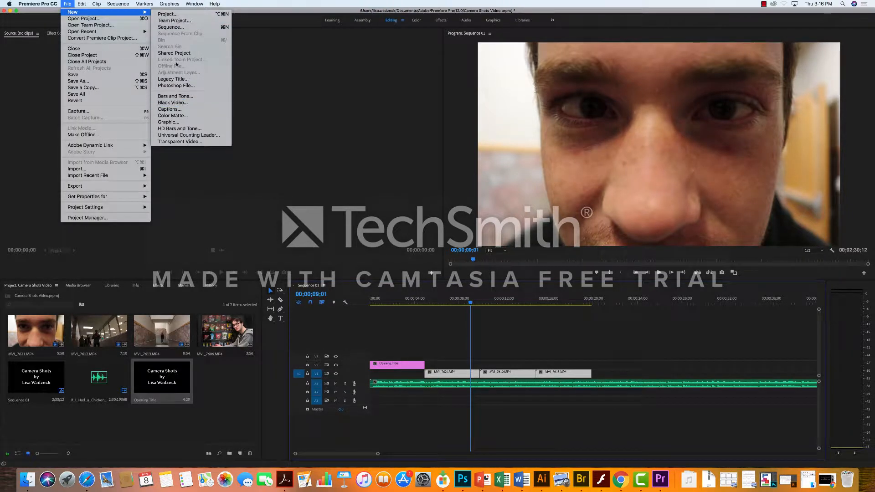
left_click(174, 79)
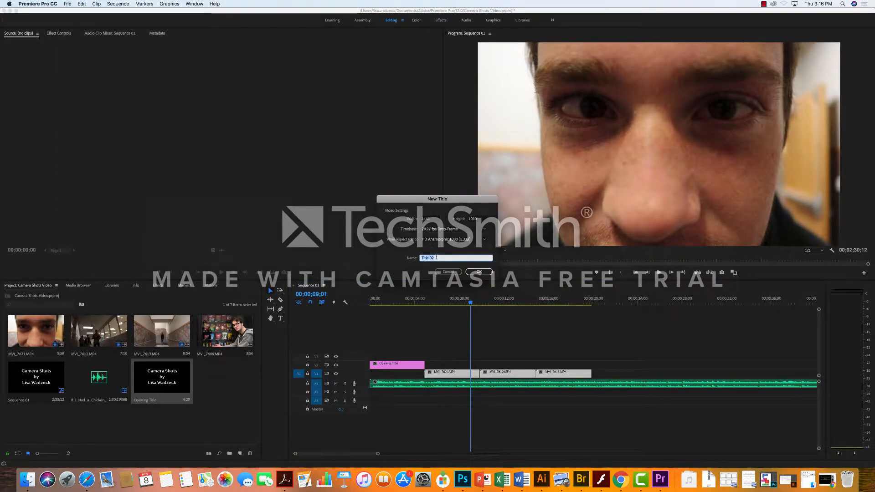
type("Extreme Close UP")
key("Return")
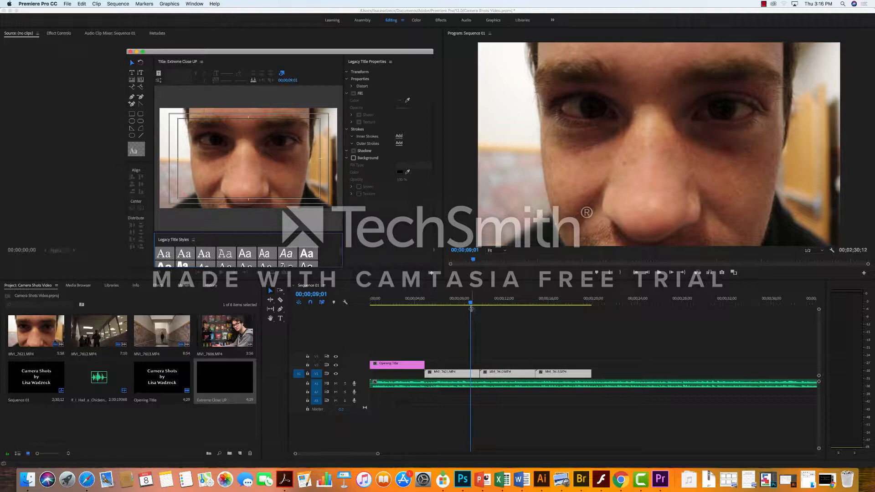
With the first clip's frame as the backdrop, add the text "Extreme CloseUp" in the lower-left area of the title
left_click_drag(472, 304, 549, 311)
key("space")
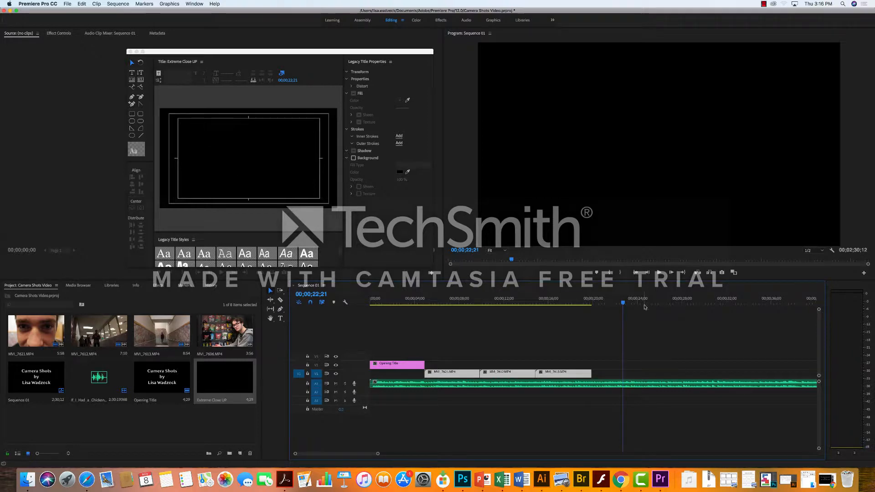
left_click_drag(624, 302, 470, 318)
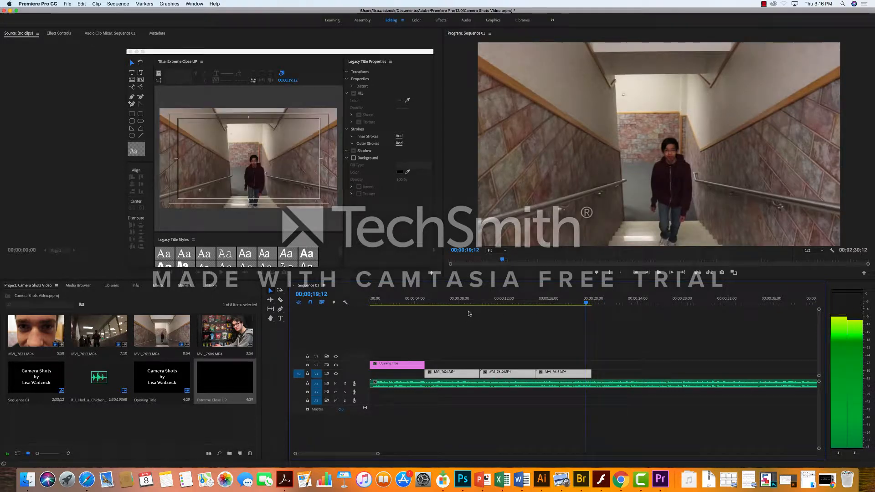
left_click(462, 303)
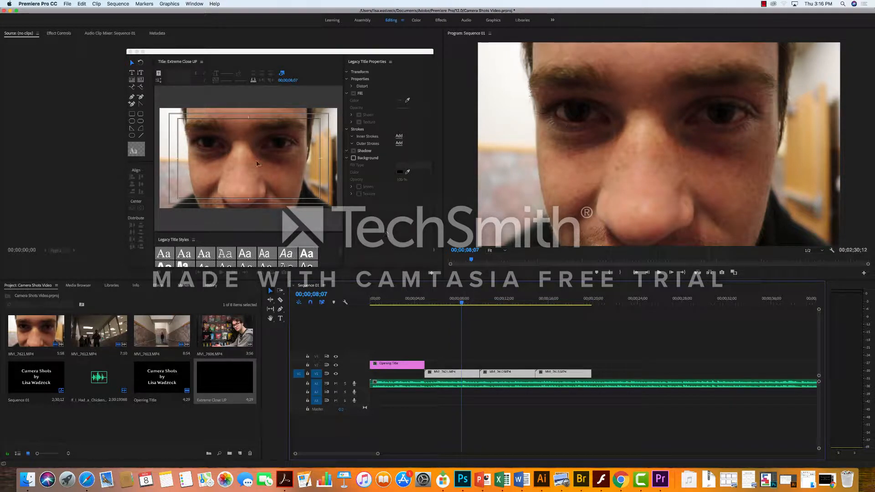
left_click(132, 73)
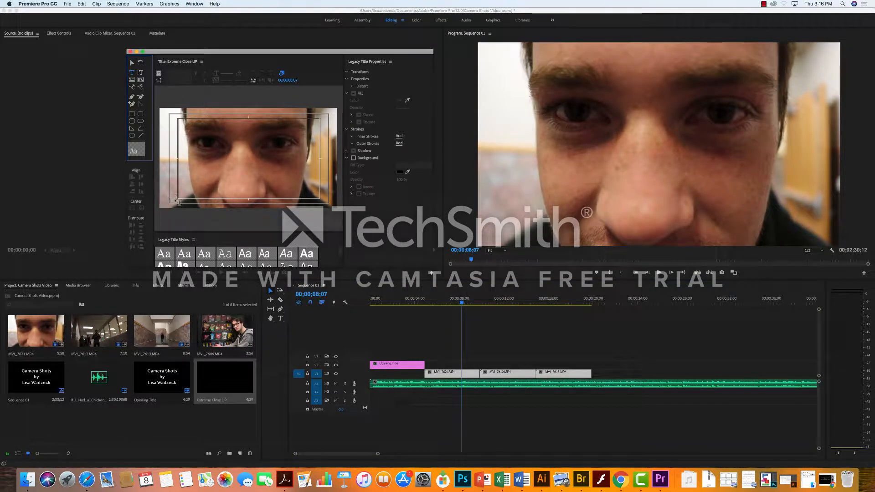
left_click(174, 202)
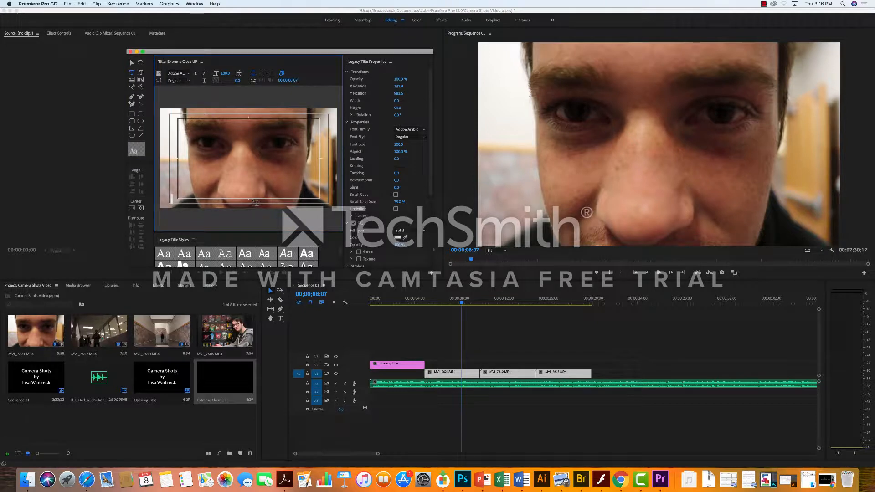
type("Extreme Close Up")
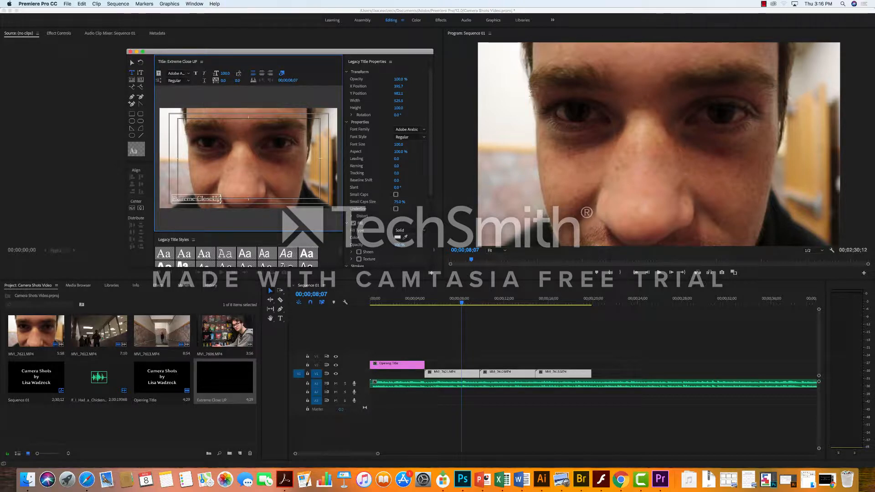
Set the fill colour of the whole "Extreme CloseUp" text to black
left_click_drag(219, 199, 174, 200)
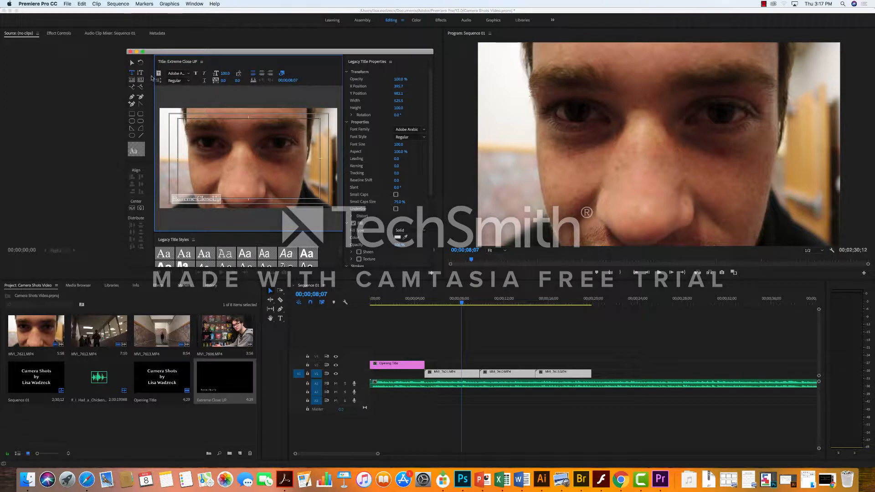
left_click(397, 238)
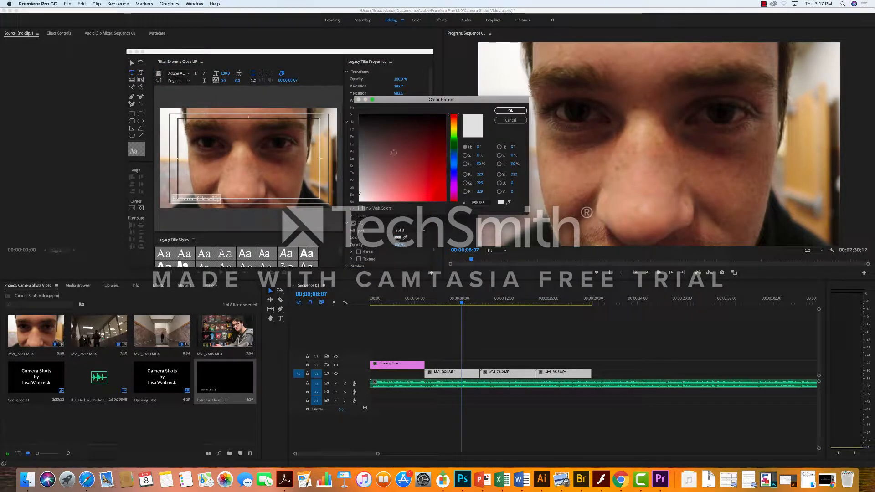
left_click(361, 116)
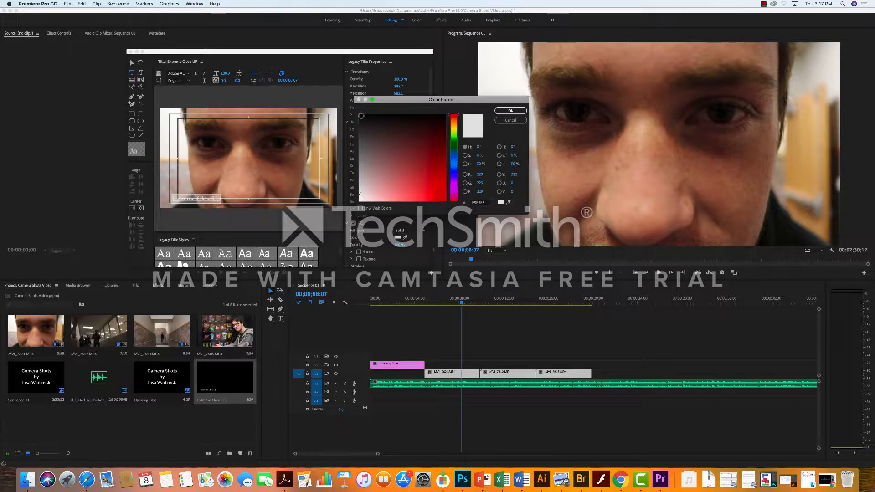
left_click(509, 112)
Make the "Extreme CloseUp" text bold and set its font size to 122
left_click(424, 139)
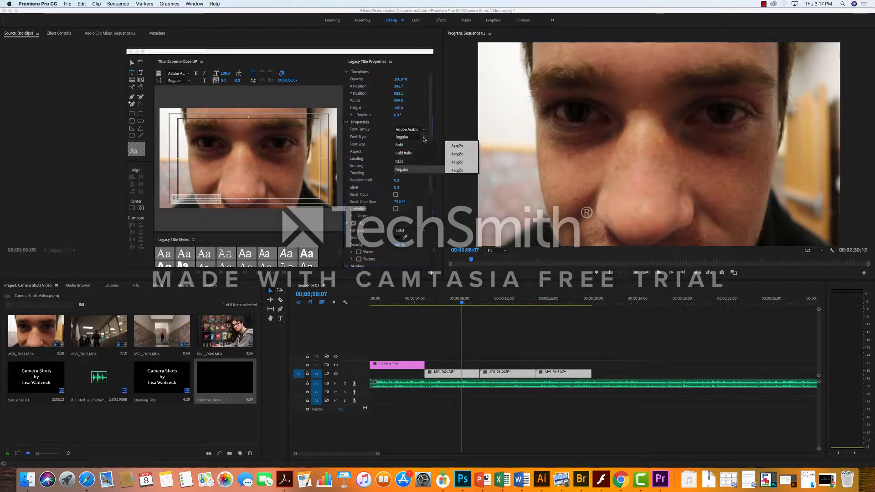
left_click(402, 145)
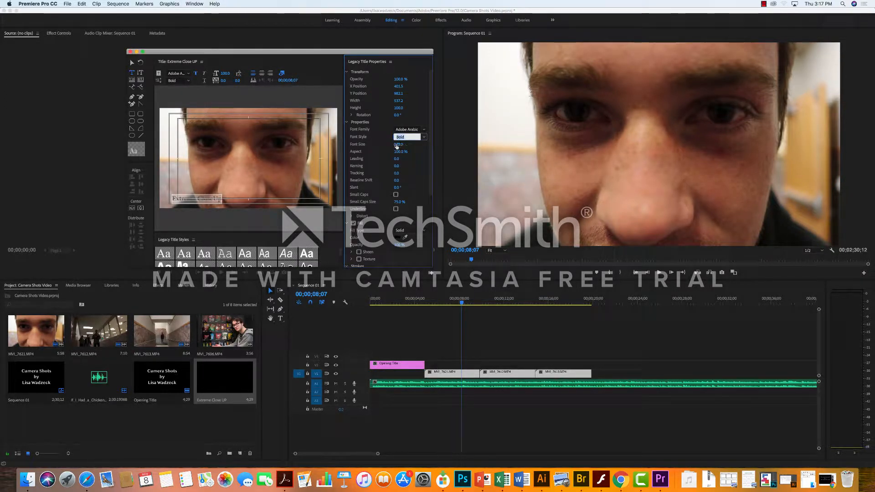
left_click(398, 145)
left_click(411, 145)
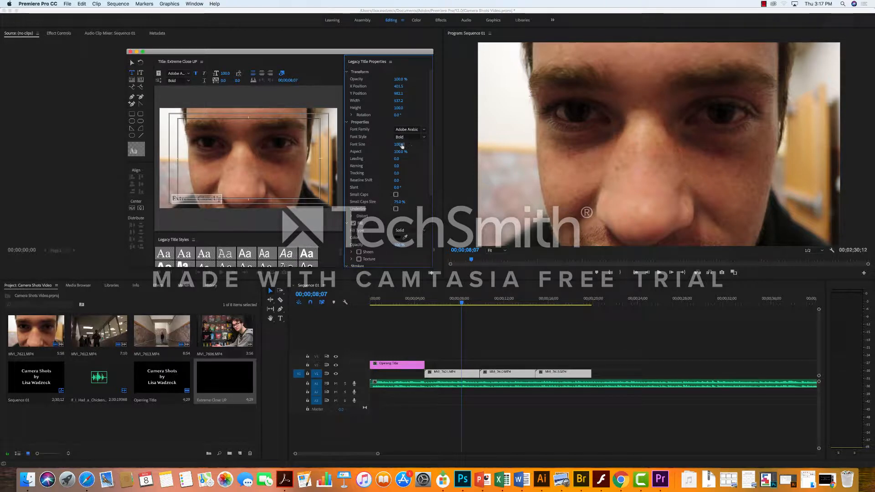
left_click_drag(399, 145, 408, 144)
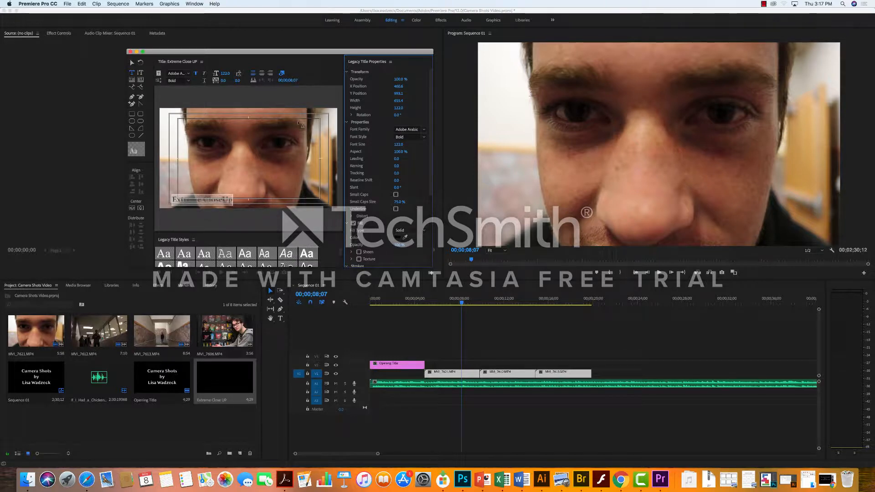
Move the "Extreme CloseUp" text slightly closer to the frame's lower-left corner
left_click(132, 62)
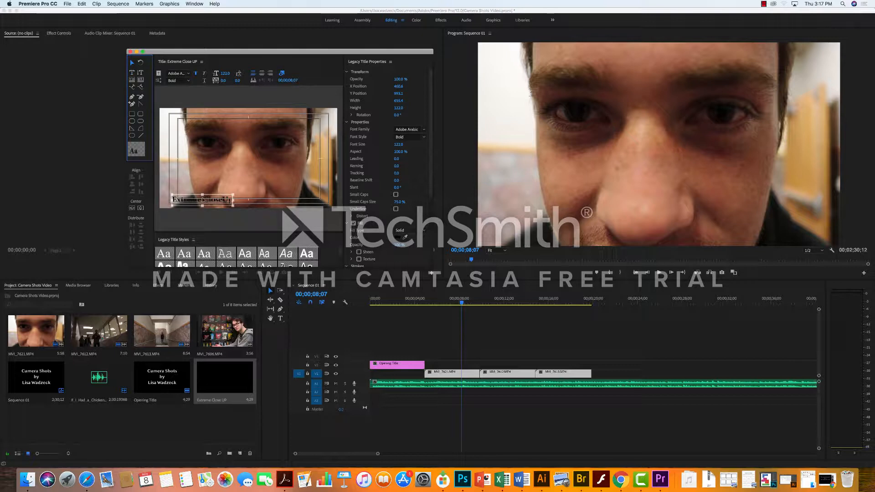
left_click_drag(199, 201, 194, 205)
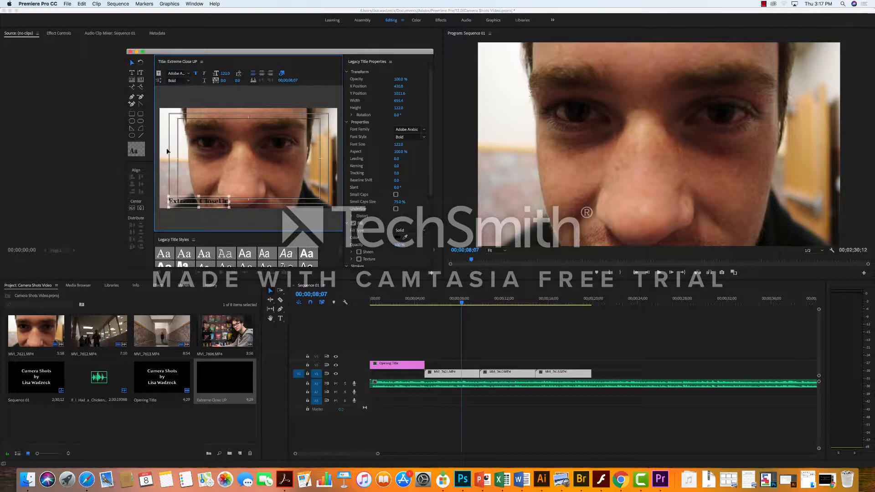
left_click(214, 216)
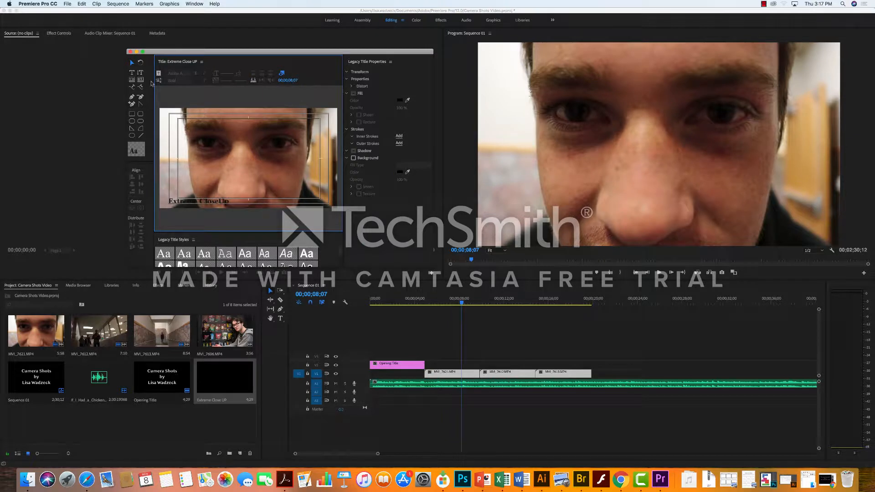
Close the title editor, place the Extreme Close UP title on V2 directly after the Opening Title, and play it back briefly
left_click(129, 51)
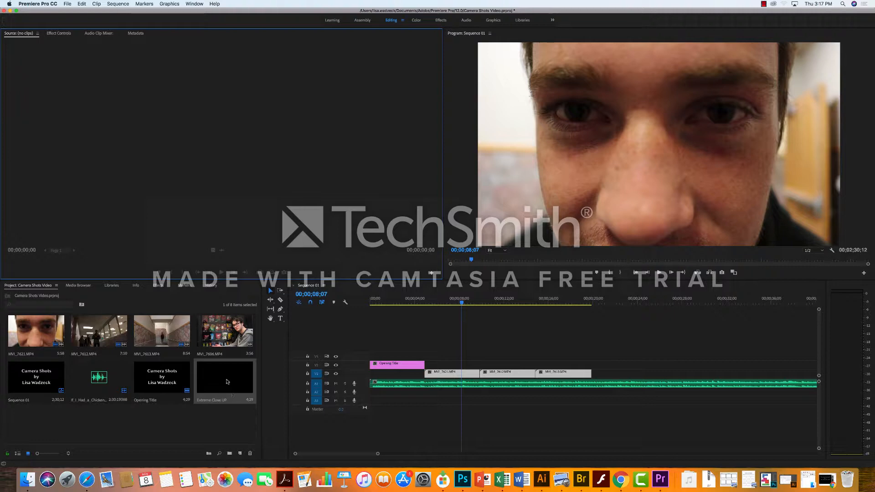
left_click(205, 382)
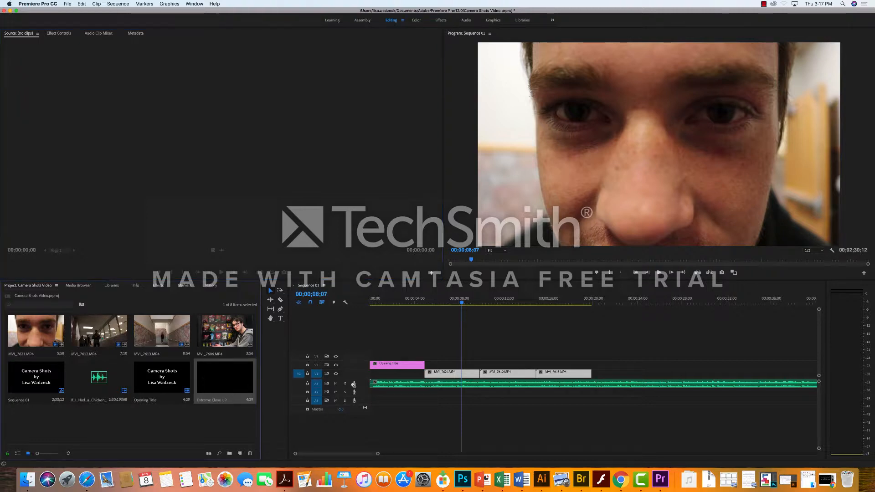
left_click_drag(354, 385, 433, 376)
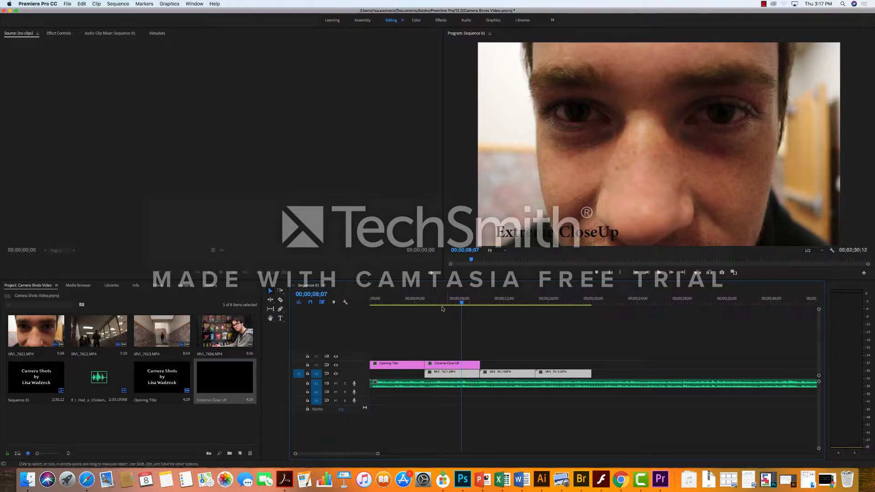
left_click(424, 305)
key("space")
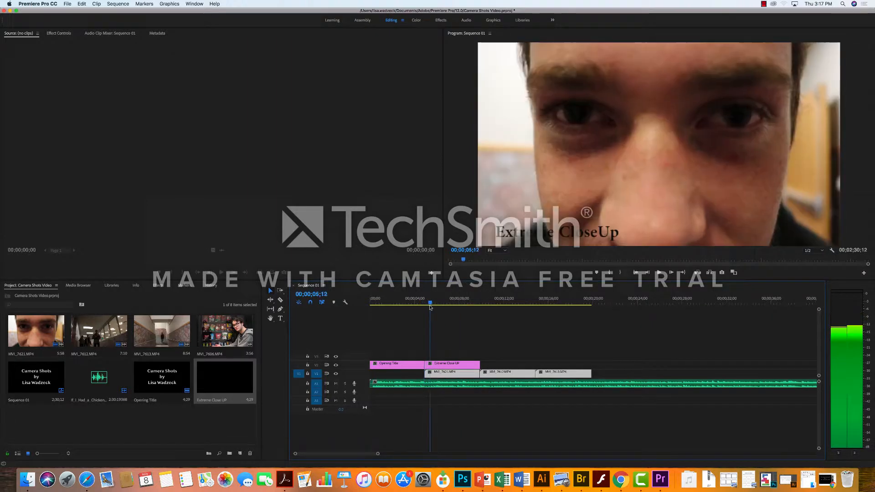
key("space")
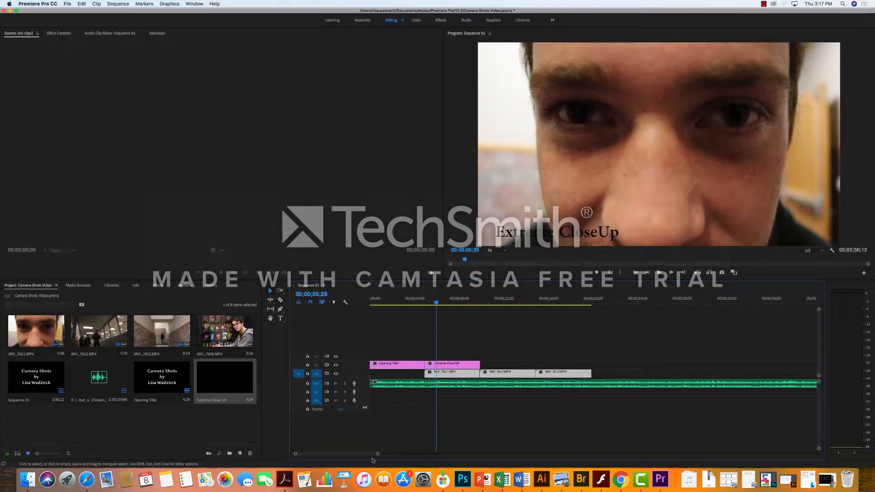
Shift the cut between the Opening Title and the Extreme Close UP title to line up with the start of the first clip
left_click_drag(378, 453, 362, 459)
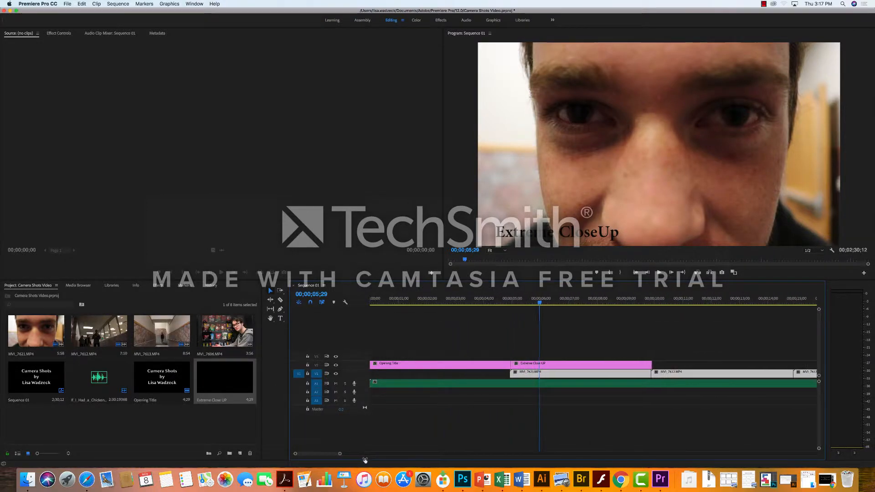
left_click(539, 304)
left_click_drag(538, 304, 512, 307)
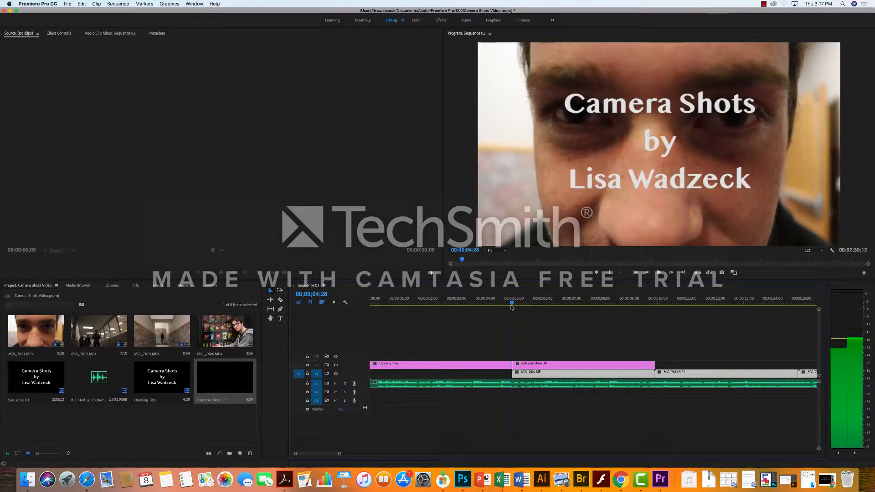
left_click_drag(344, 454, 310, 457)
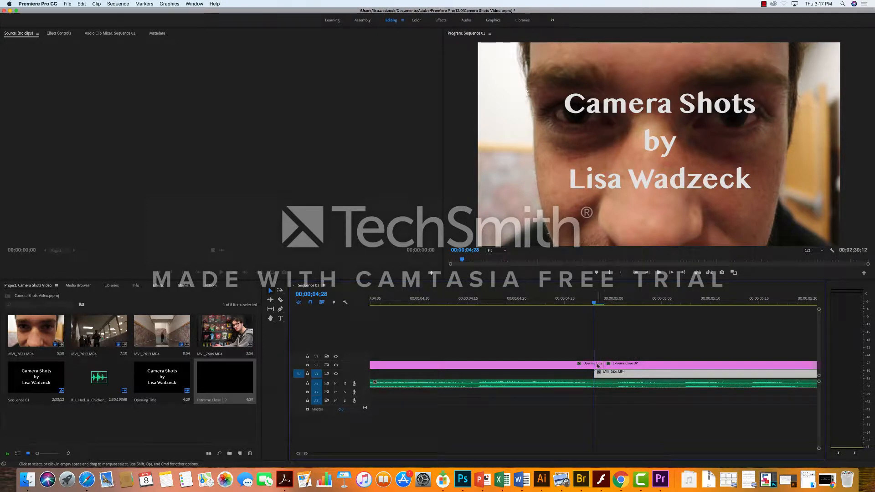
left_click_drag(602, 363, 594, 364)
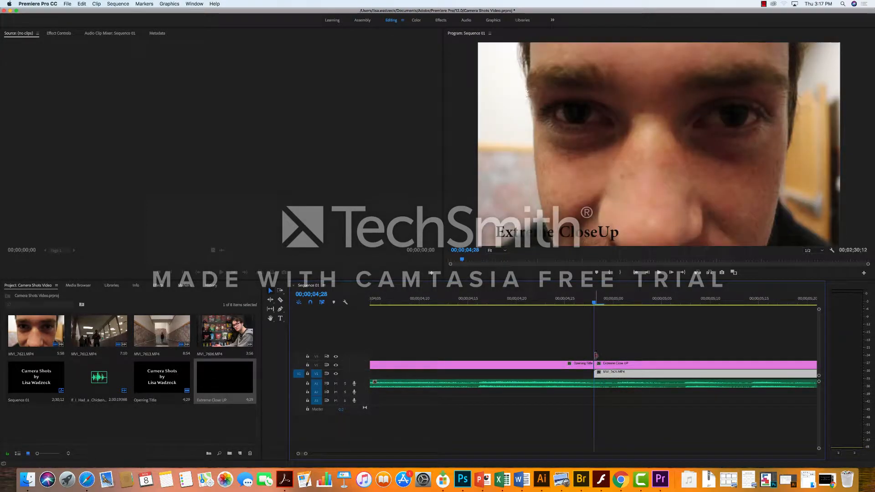
mouse_move(601, 303)
left_mouse_down()
mouse_move(575, 303)
mouse_move(611, 306)
mouse_move(573, 305)
mouse_move(611, 305)
left_mouse_up()
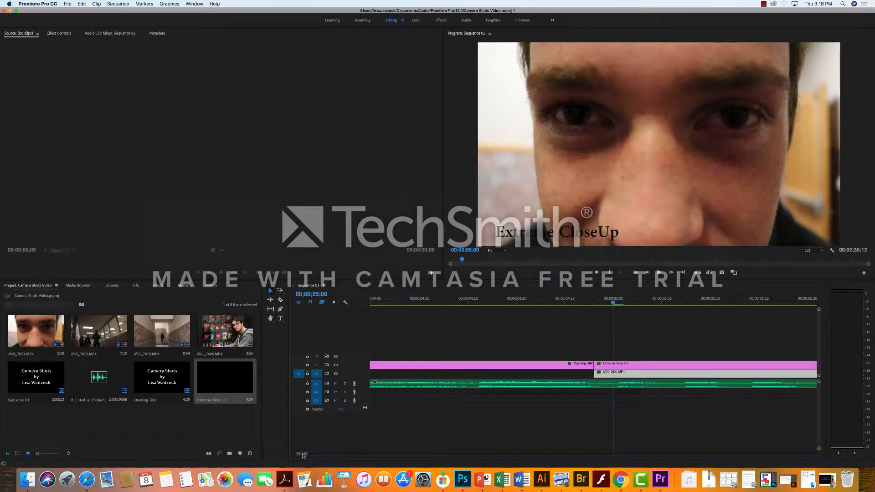
Move the playhead to the end of the last video clip and create a new legacy title named "Credits"
left_click_drag(305, 454, 414, 454)
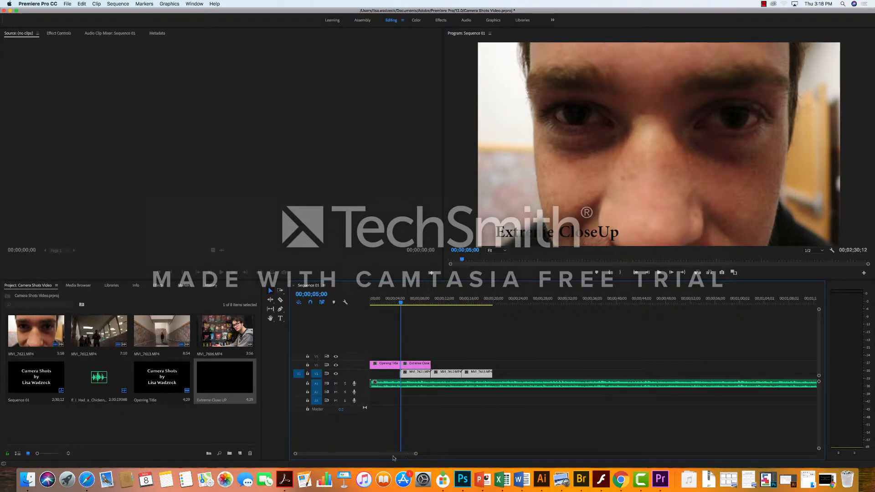
left_click_drag(403, 296, 494, 326)
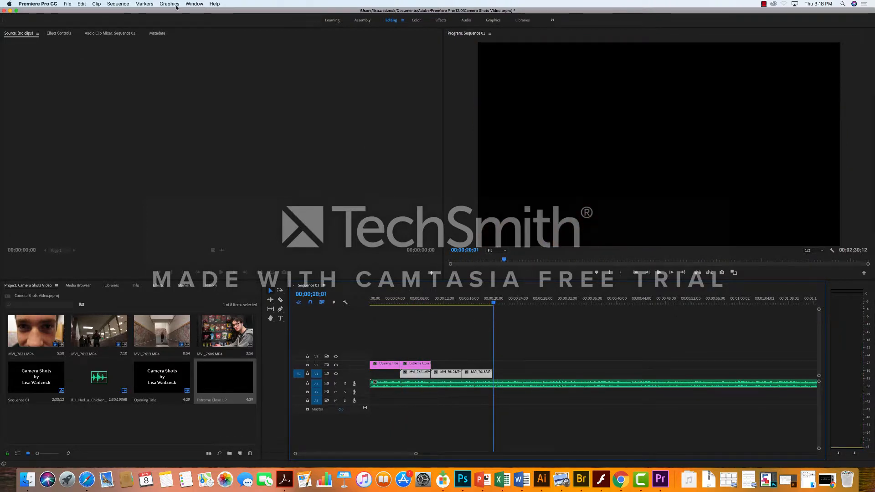
left_click(67, 3)
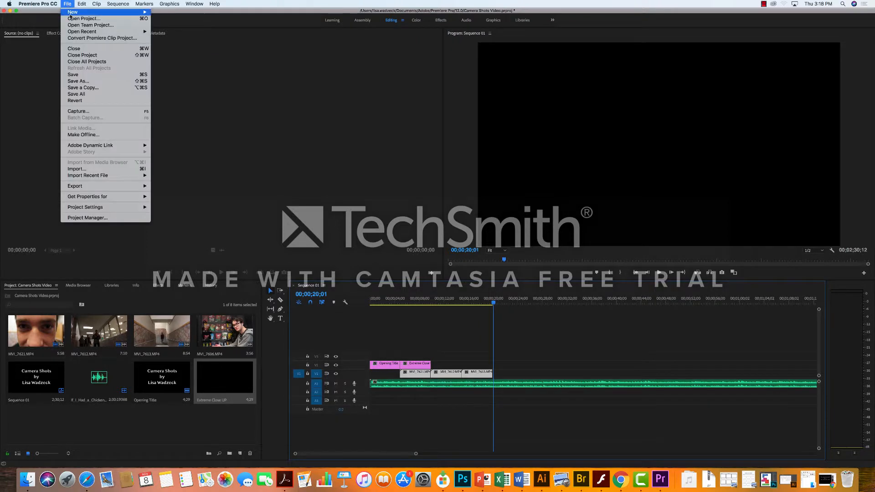
mouse_move(70, 15)
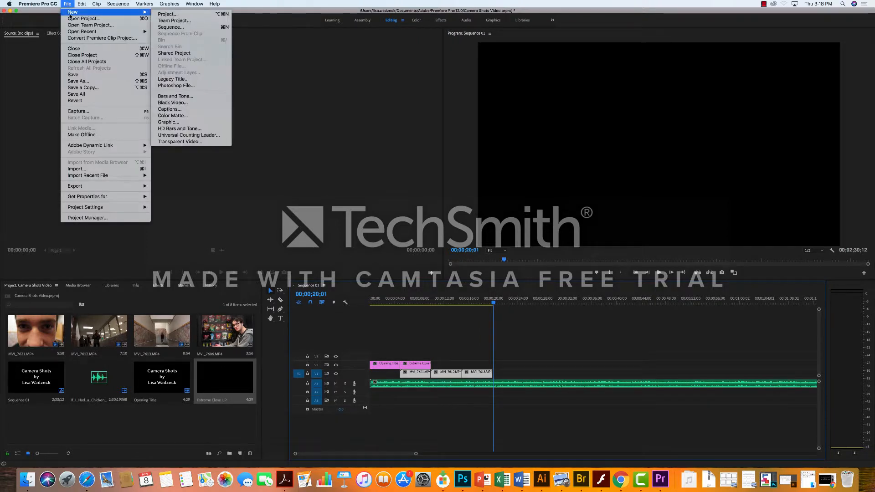
left_click(173, 80)
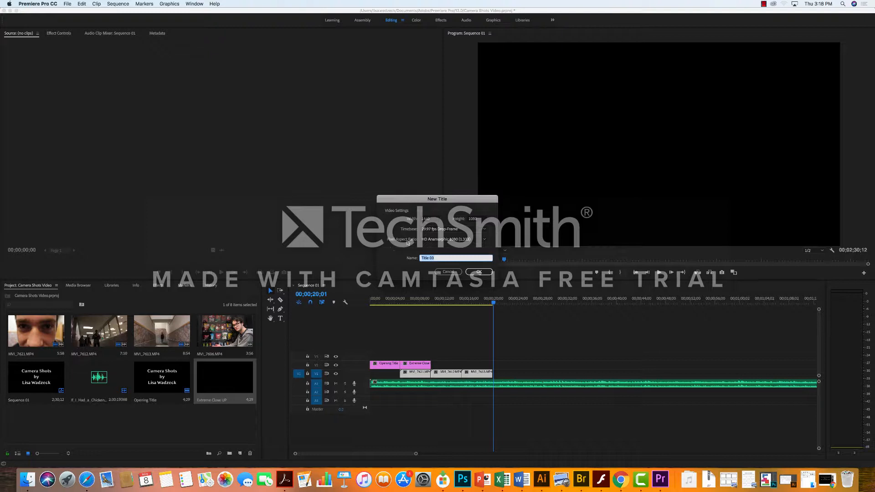
type("O")
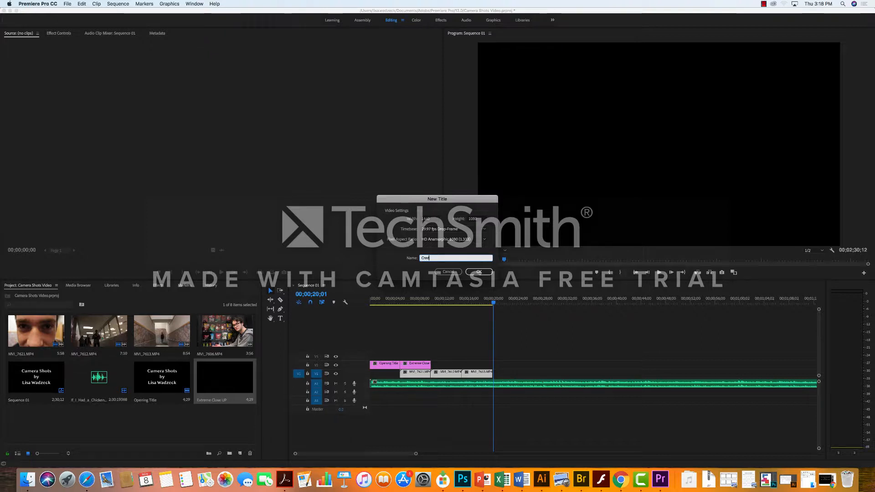
left_click(484, 272)
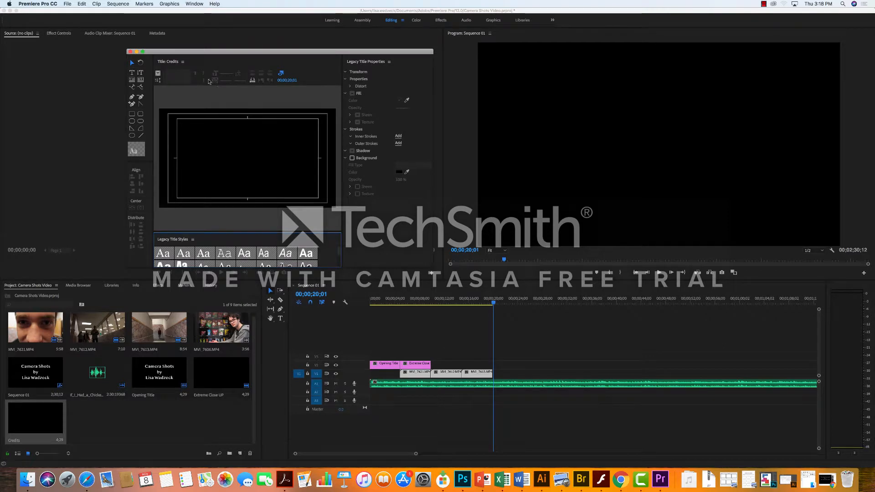
Set the Credits title to type Roll, starting off screen and ending off screen
left_click(158, 81)
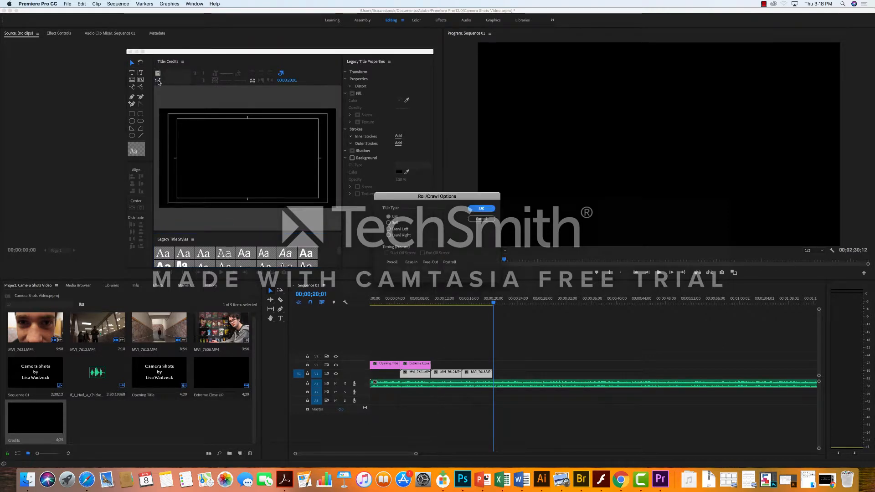
left_click(388, 223)
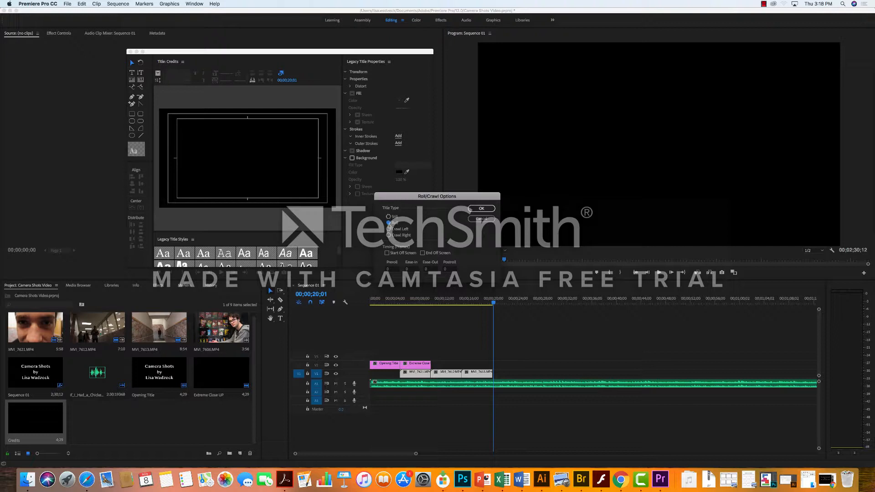
left_click(386, 254)
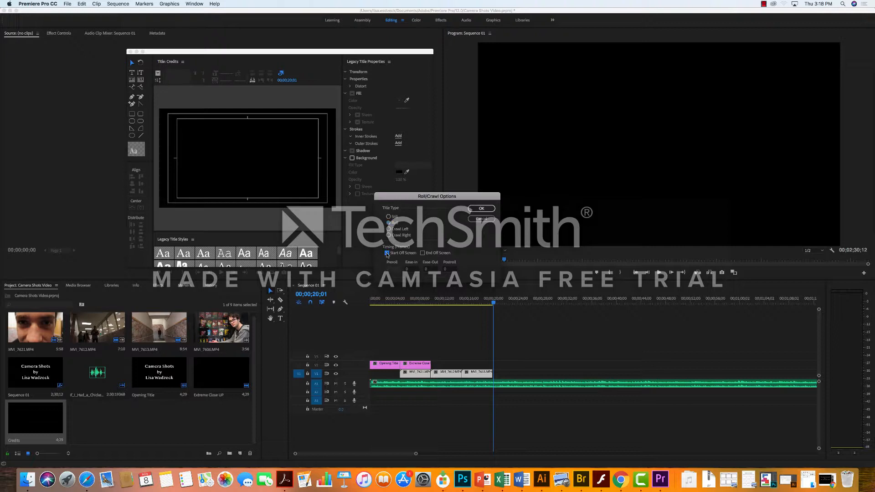
left_click(423, 254)
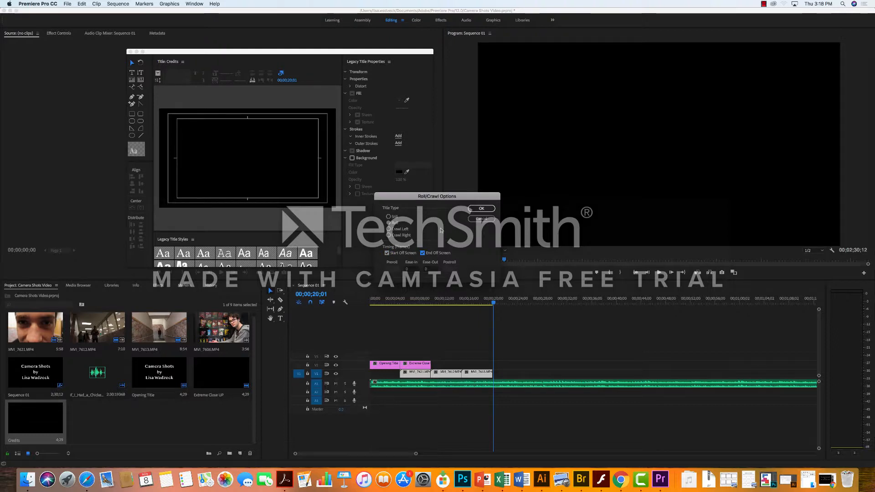
left_click(481, 208)
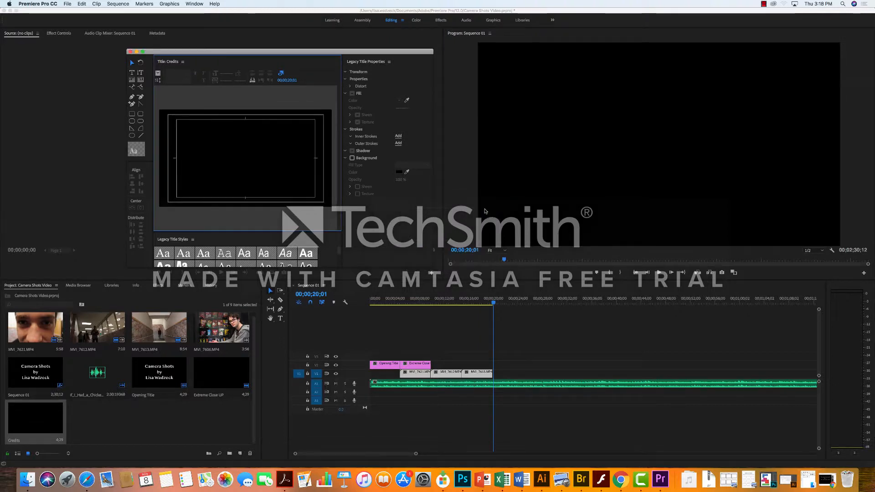
Draw a tall text box in the middle of the title and enter the creator's full name, "Myself", "I" and "Someone like me" on separate lines
left_click(132, 72)
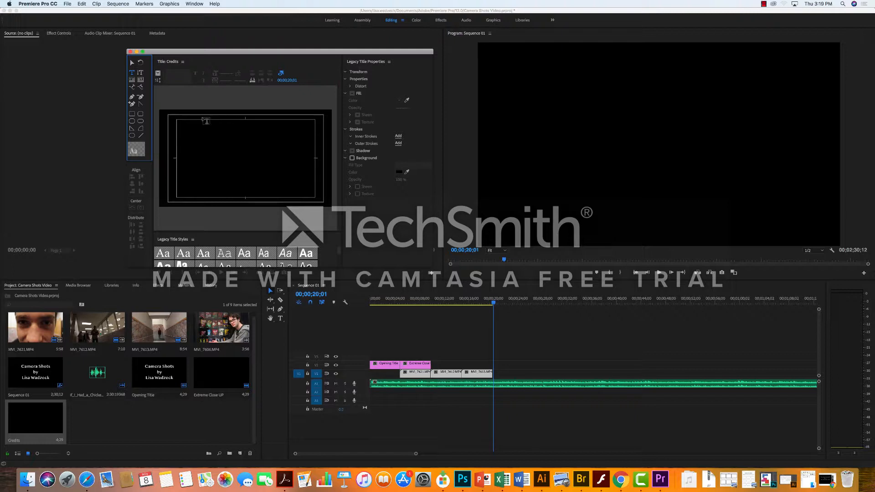
left_click(203, 119)
left_click_drag(219, 137, 291, 200)
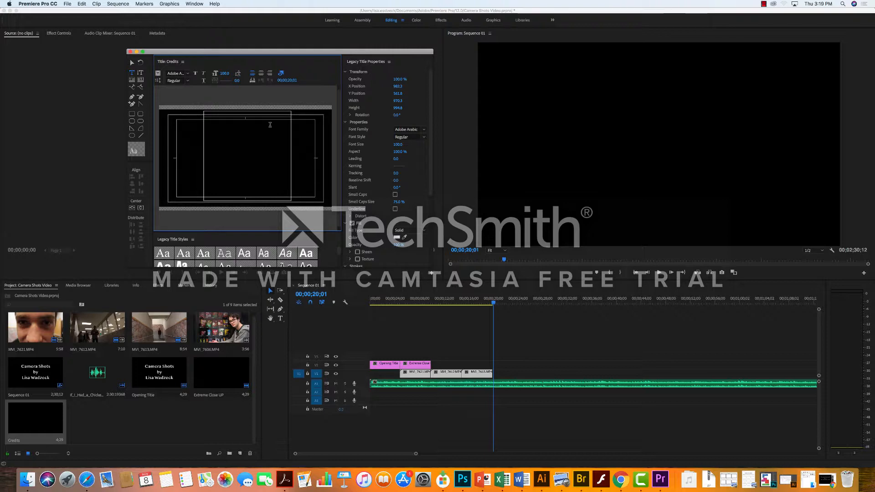
type("Lisa Wadzeck")
key("Return")
type("Myself")
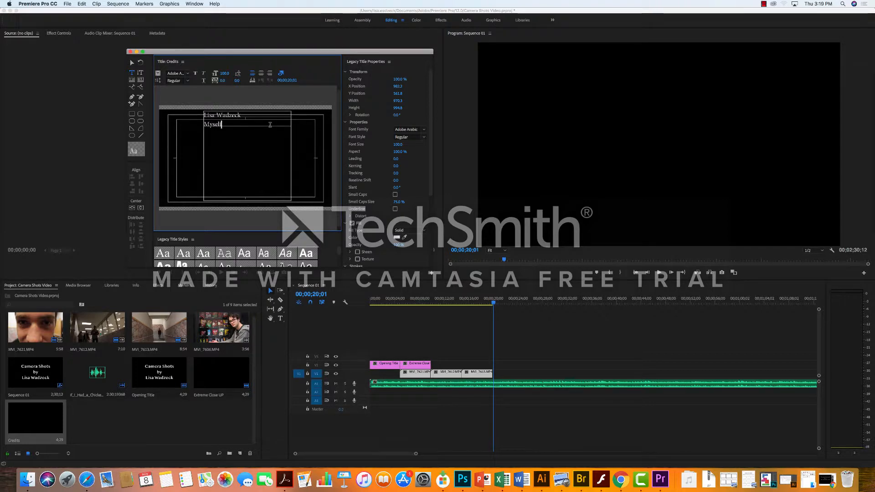
key("Return")
type("I")
key("Return")
type("Someone I")
type("ik")
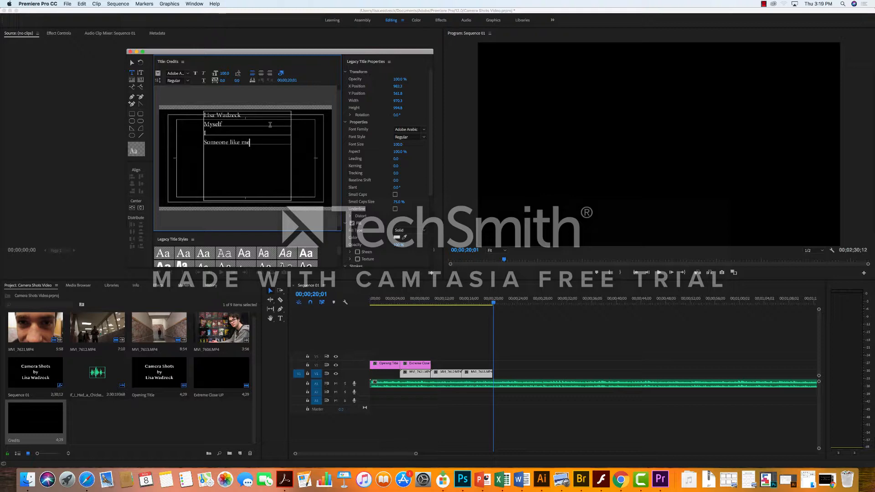
type("e me")
Below a blank line, add "Cinematographer" and "Director" credit lines, each followed by the creator's first name, with the names roughly aligned
key("Return")
key("Return")
type("Cin")
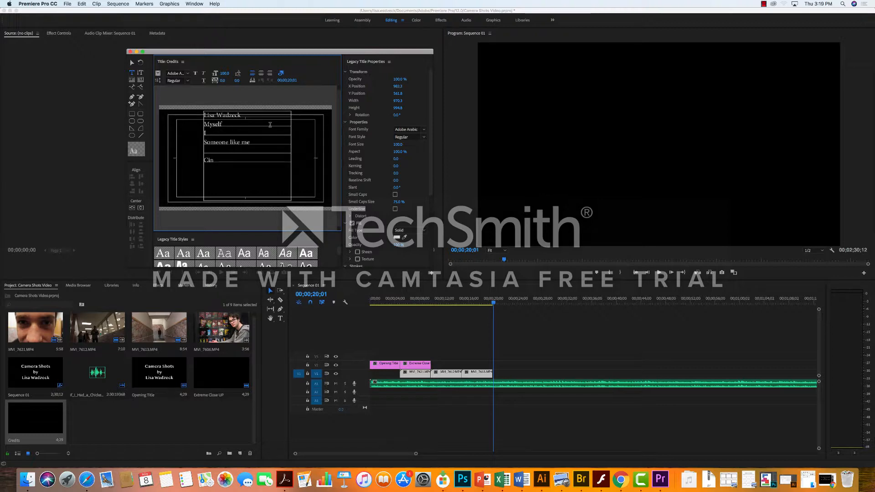
type("emantographe")
key("BackSpace")
type("Lisa")
key("Return")
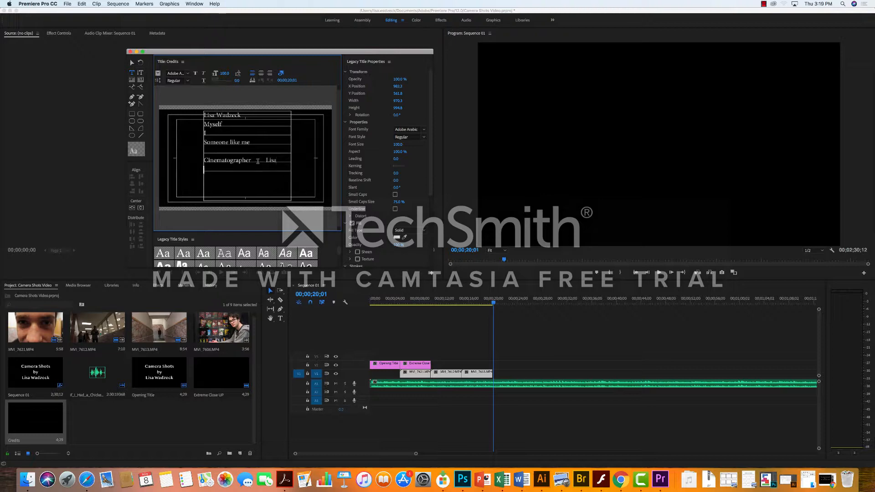
type("Director")
type("Lisa")
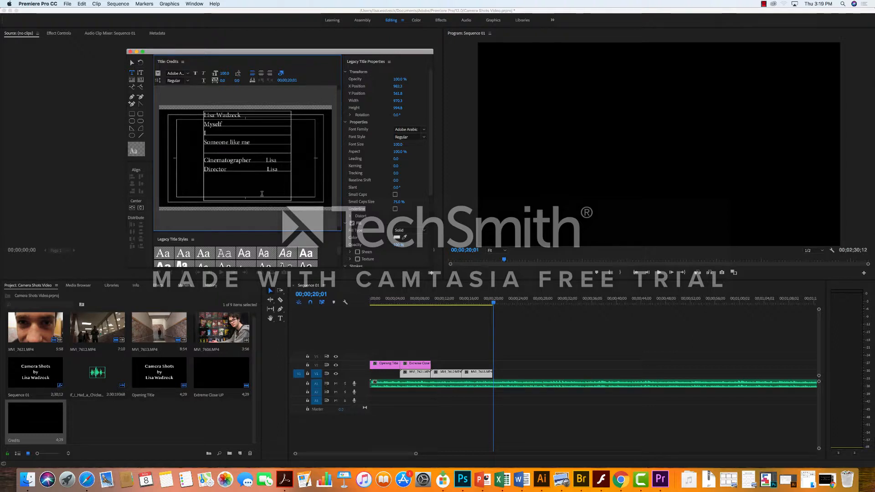
left_click(265, 169)
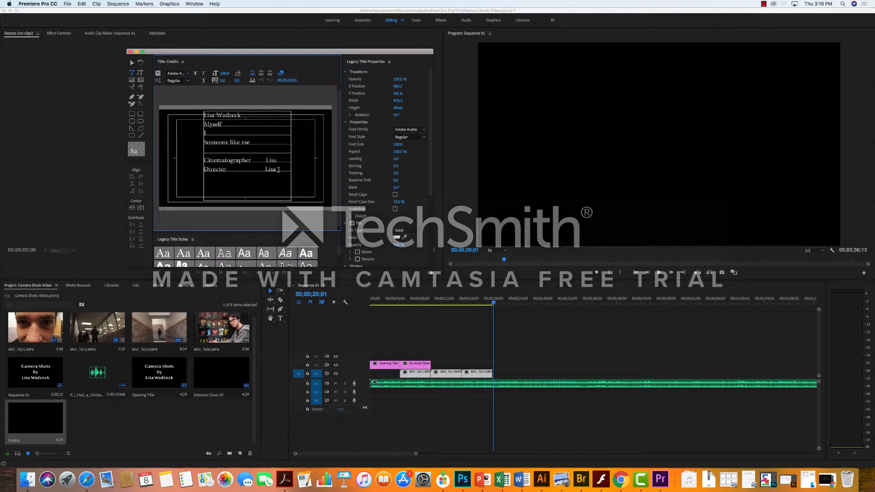
Copy the Cinematographer and Director lines and paste them twice below the existing credits
left_click_drag(278, 170, 205, 159)
key("super+c")
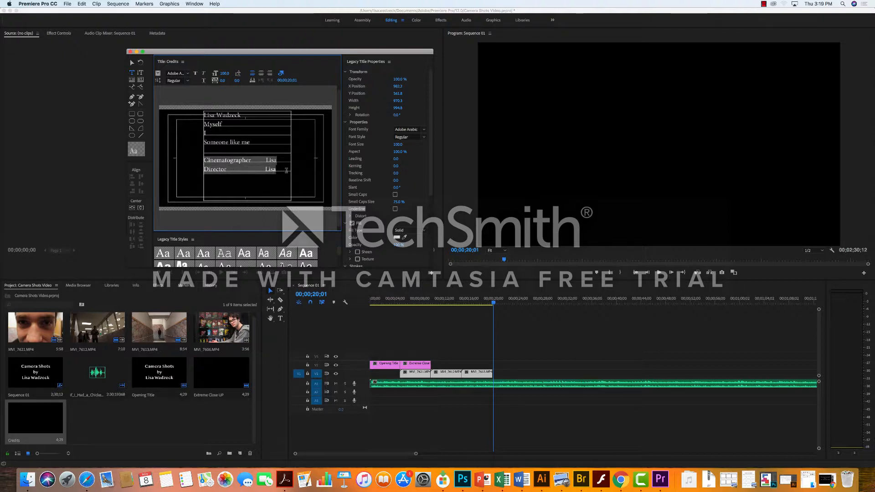
left_click(286, 170)
key("Return")
key("super+v")
key("Return")
key("super+v")
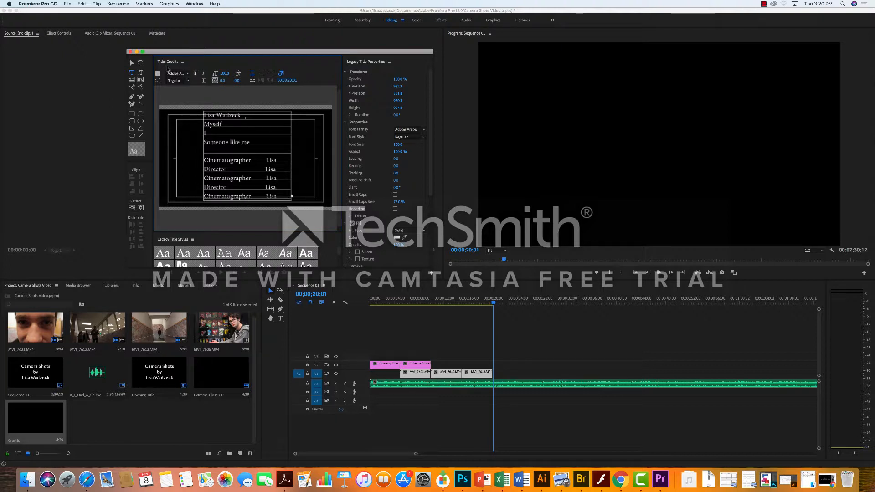
Close the title editor, place the Credits title on V1 directly after the last clip, and play back the ending
left_click(130, 51)
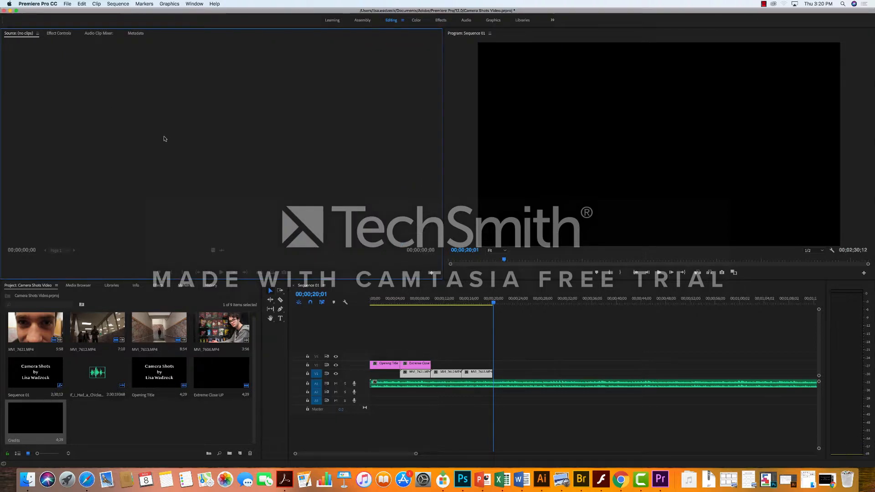
left_click(88, 435)
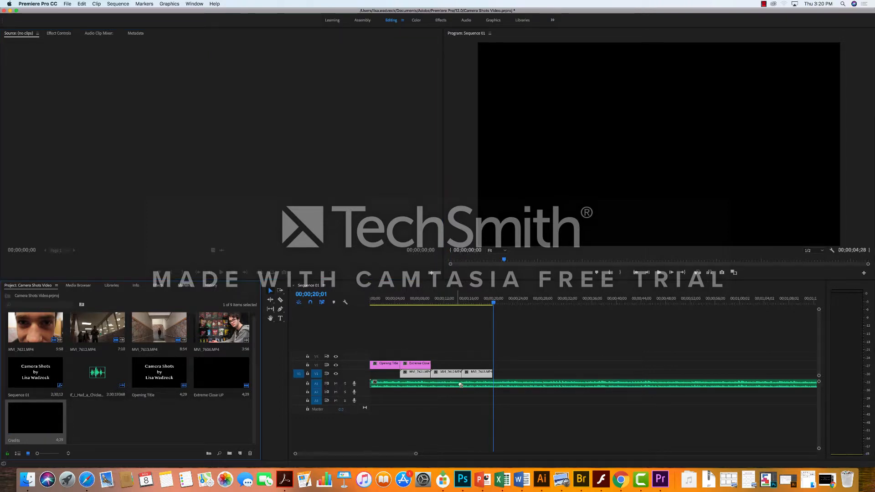
left_click_drag(463, 384, 505, 373)
left_click_drag(493, 302, 489, 303)
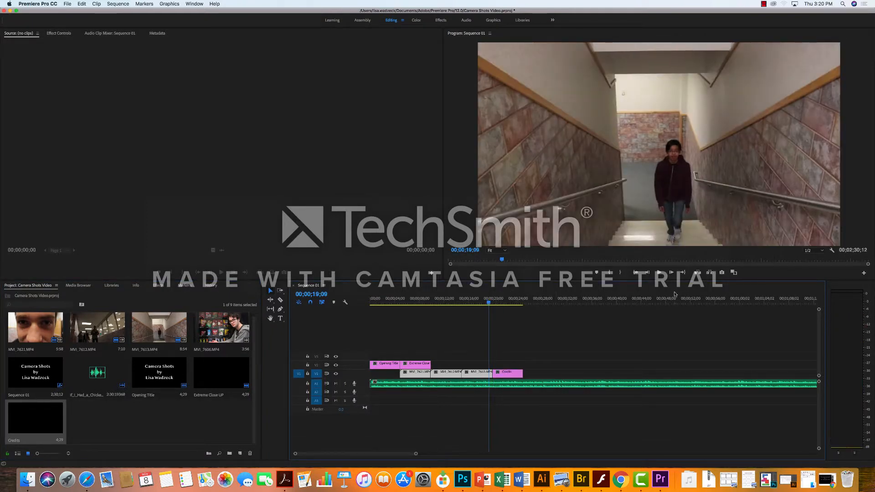
left_click(659, 272)
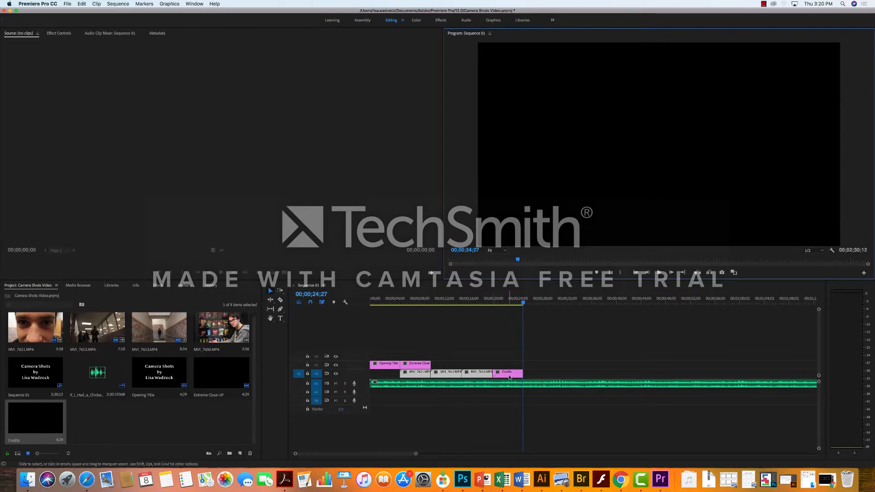
Extend the end of the Credits clip to about 46 seconds on the timeline and play back the slower roll
left_click_drag(522, 374, 652, 373)
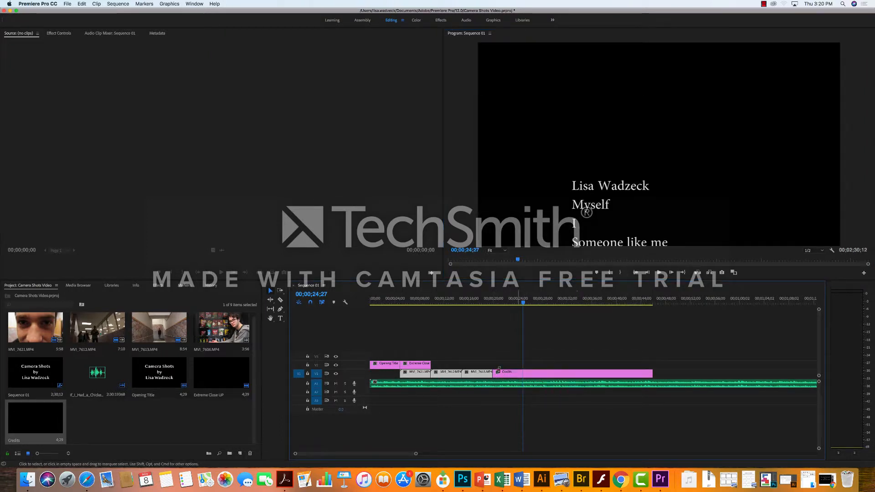
key("Up")
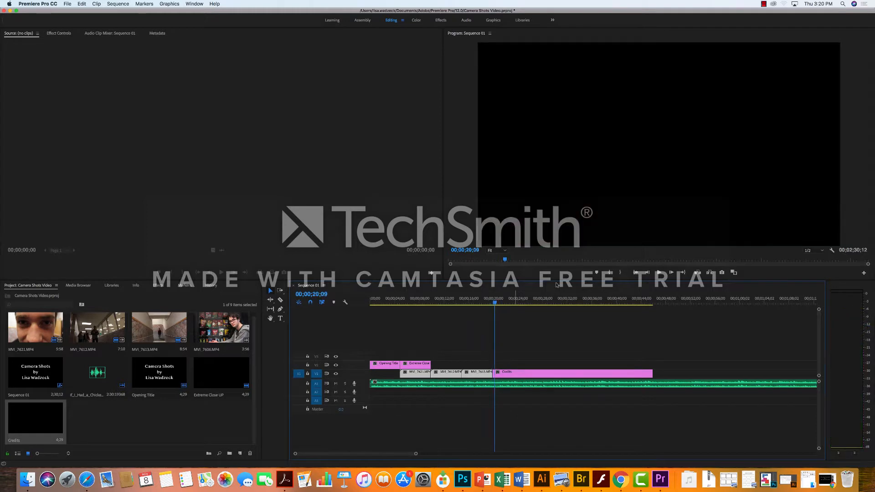
left_click(660, 272)
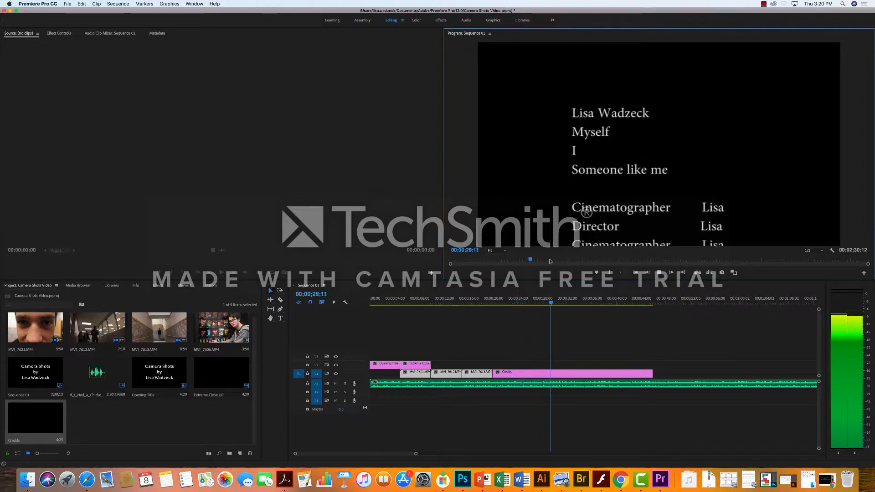
left_click(659, 273)
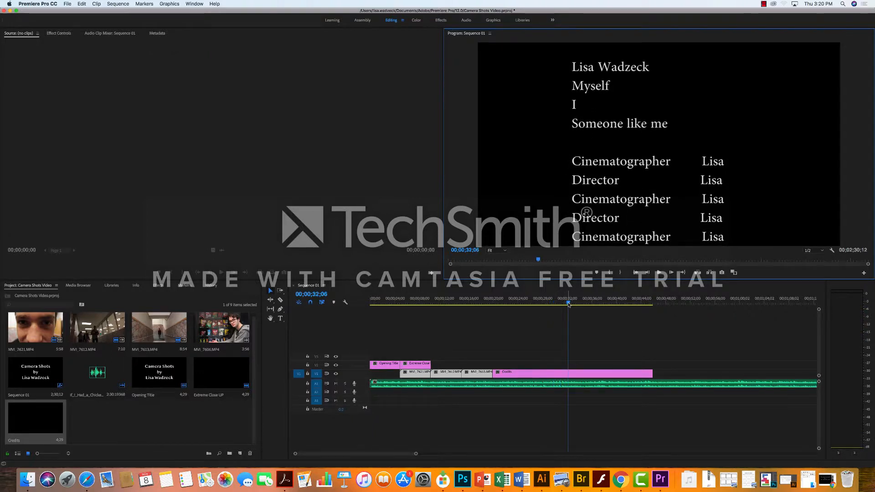
Return the playhead to the sequence start and apply a Cross Dissolve transition to the beginning of the Opening Title
left_click_drag(567, 302, 367, 321)
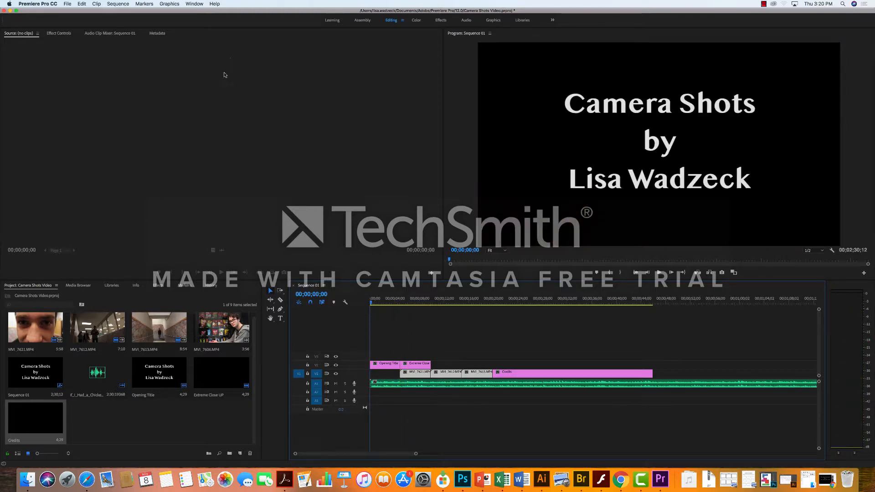
left_click(157, 286)
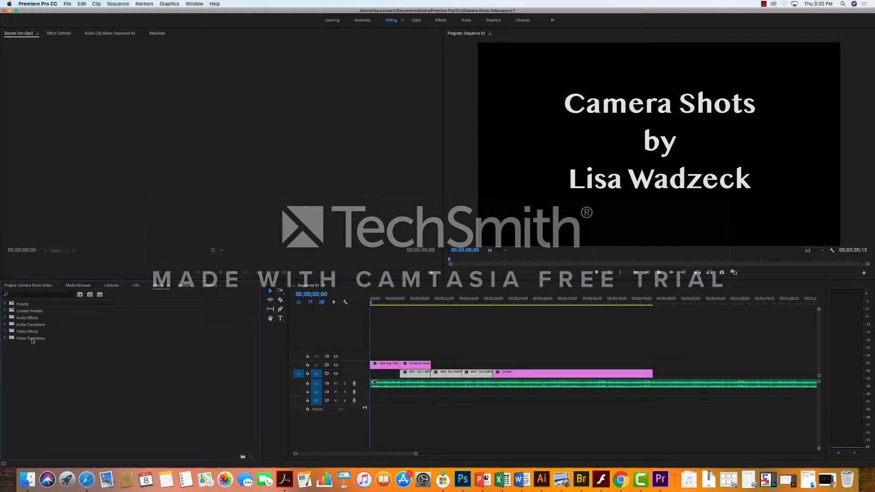
left_click(5, 338)
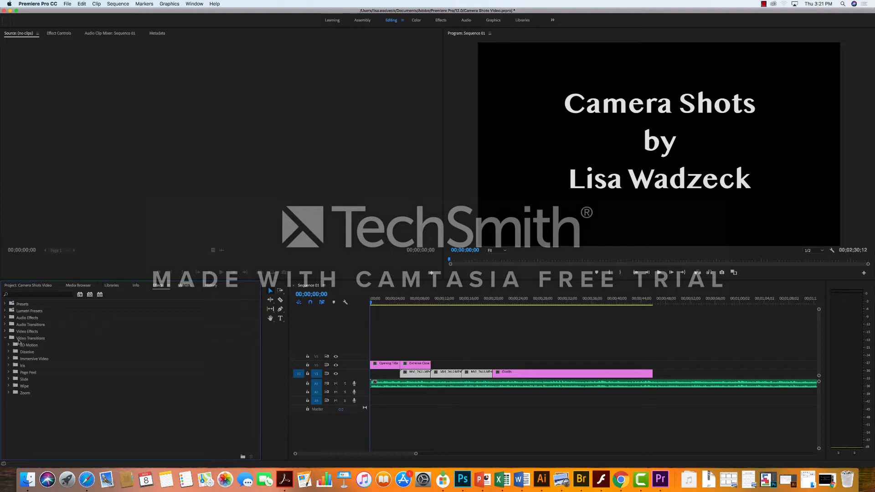
left_click(8, 353)
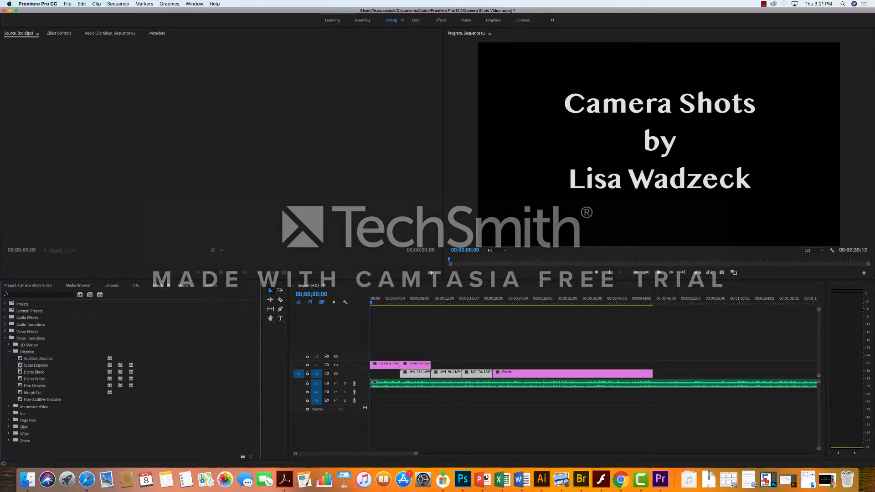
left_click_drag(20, 366, 373, 365)
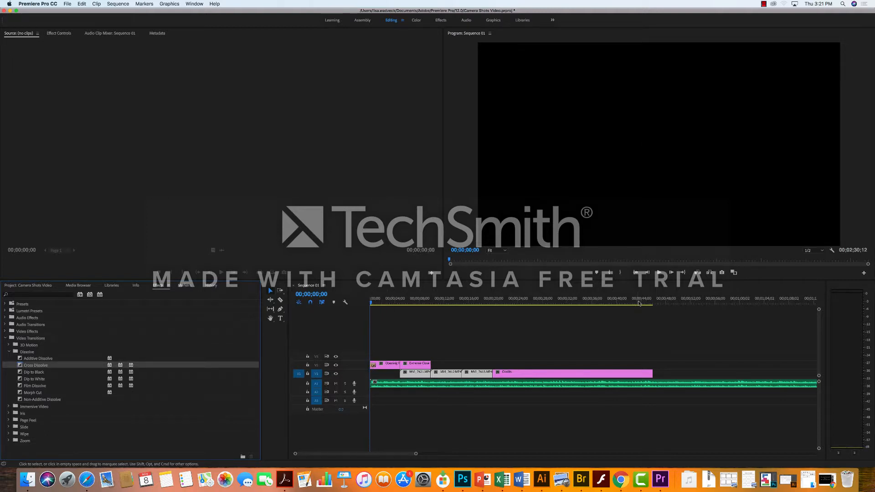
Play back the beginning of the Opening Title to check its Cross Dissolve
left_click(659, 273)
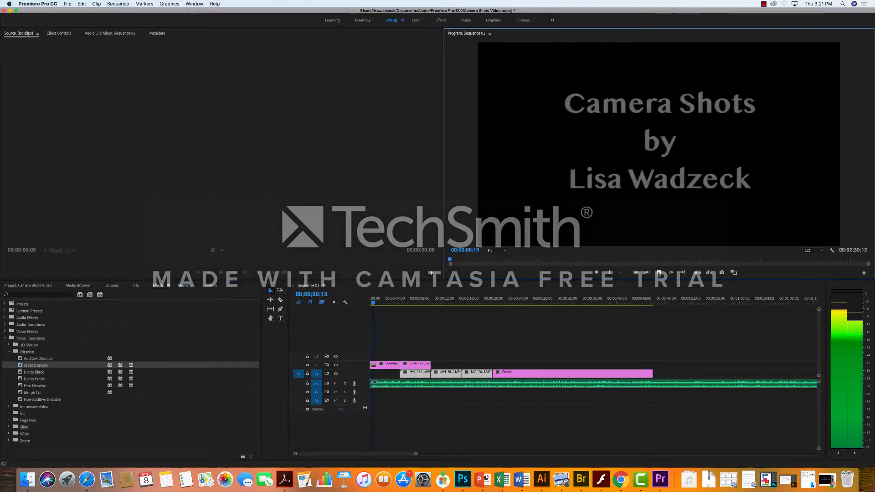
left_click(659, 273)
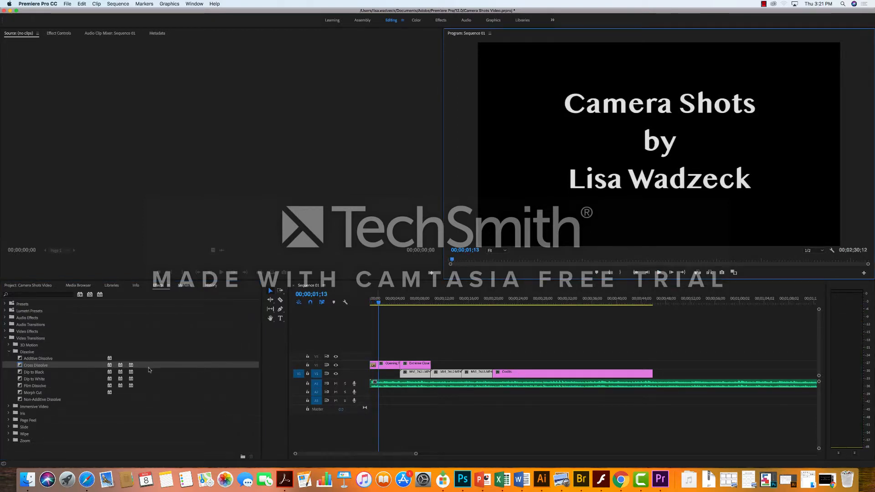
Try a Cross Dissolve at the end of the Opening Title on V2, play it back, and remove it
left_click_drag(22, 368, 399, 367)
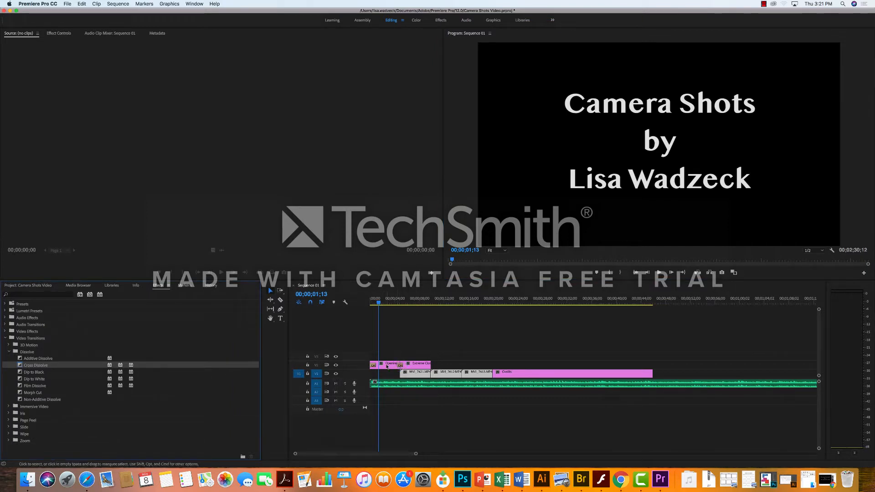
left_click(383, 304)
key("space")
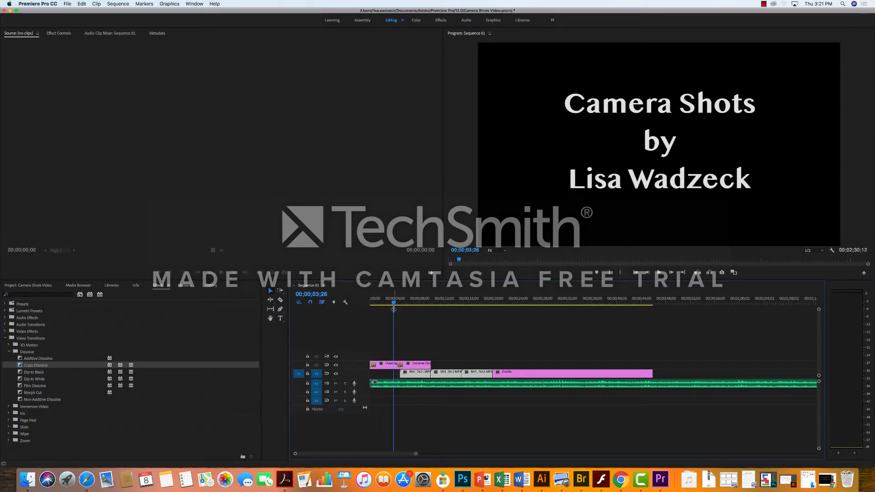
left_click(659, 273)
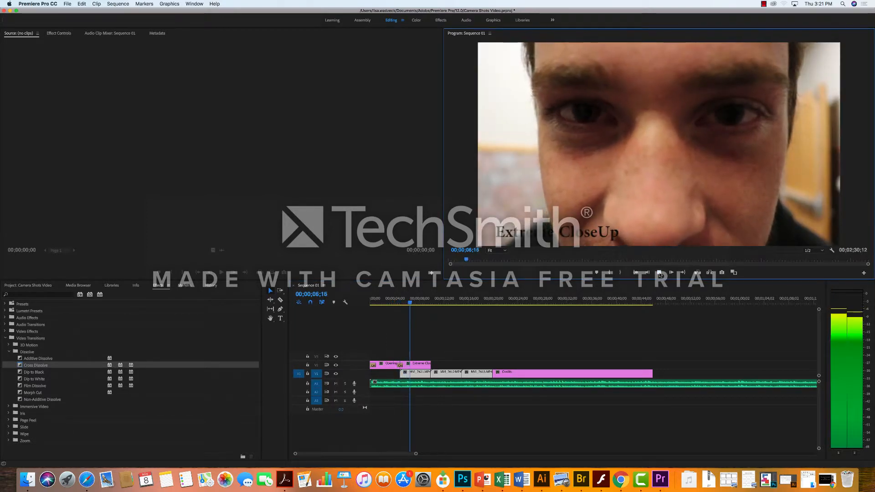
left_click(659, 272)
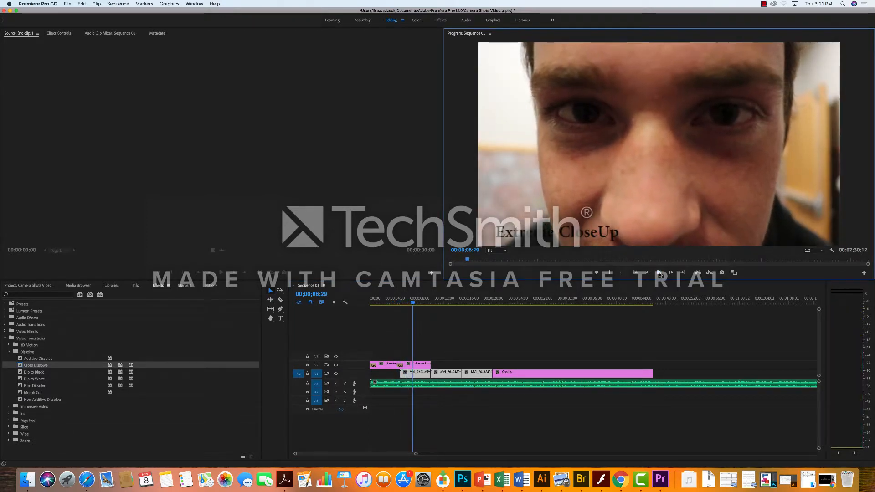
left_click(400, 367)
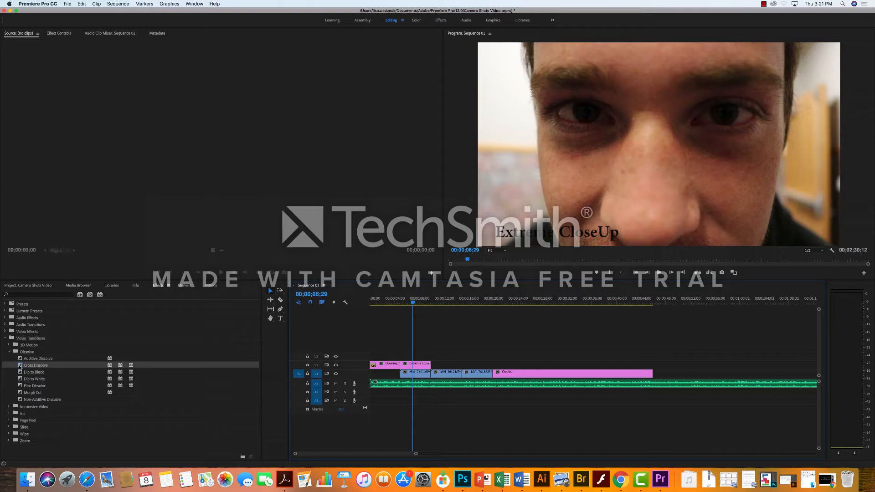
Try to apply a Cross Dissolve at the cut between the first and second clips on V1
left_click_drag(20, 368, 362, 383)
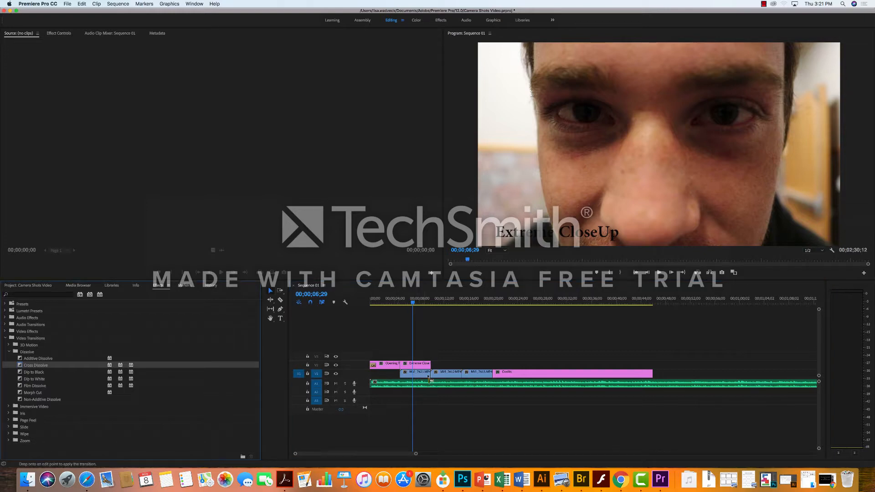
mouse_move(428, 378)
left_mouse_down()
mouse_move(461, 376)
mouse_move(423, 377)
mouse_move(433, 376)
left_mouse_up()
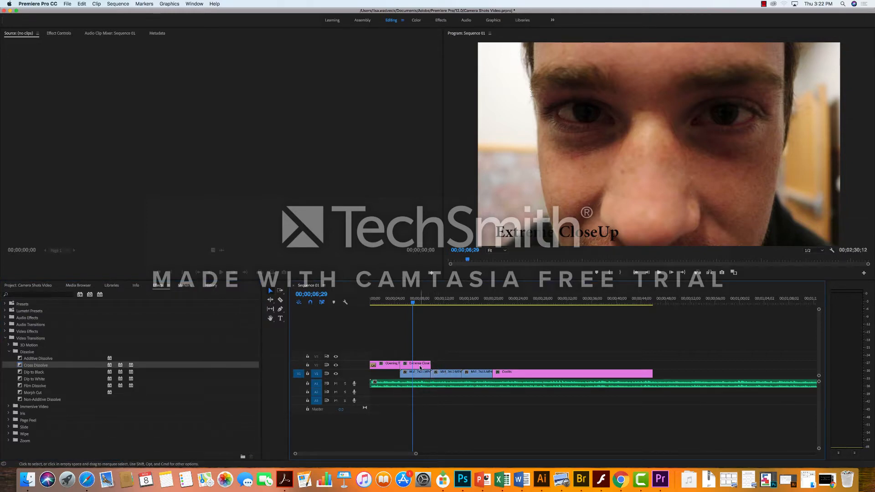
Move the Extreme CloseUp title to V3 and the second clip to V2, extending the first clip slightly beneath it
left_click(418, 366)
left_click_drag(416, 365, 433, 378)
left_click(436, 375)
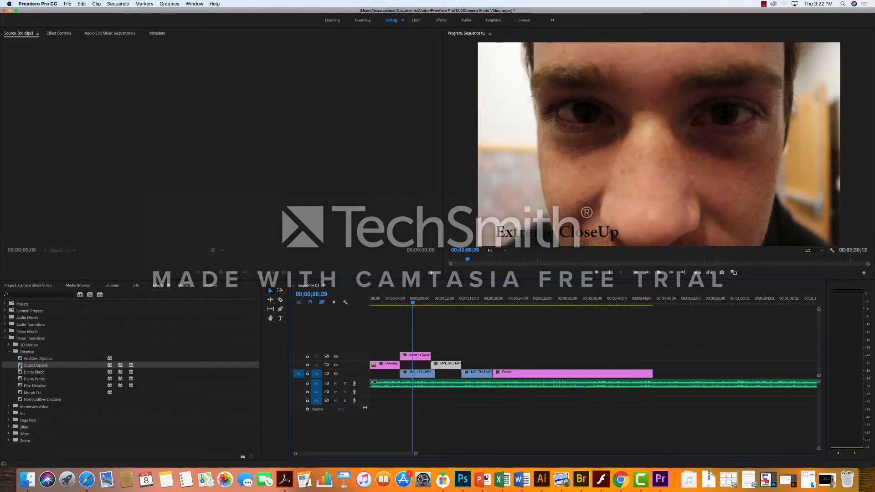
Apply a Cross Dissolve to the end of the first clip on V1 and play back the change to the second clip
left_click_drag(19, 365, 434, 376)
left_click_drag(413, 303, 427, 305)
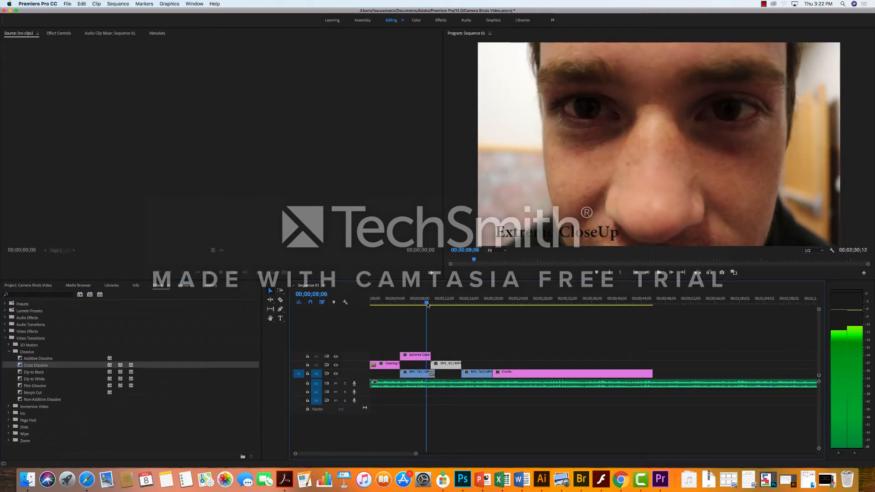
left_click(660, 272)
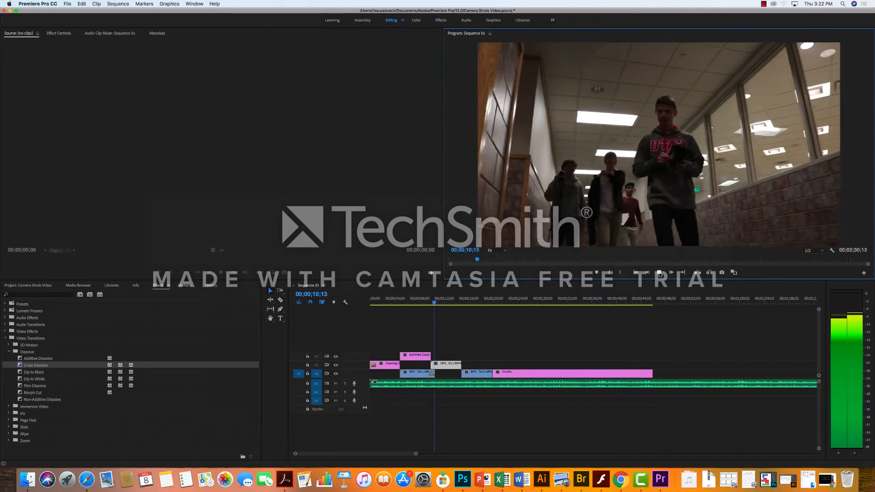
left_click(659, 273)
left_click(431, 304)
left_click_drag(431, 305, 426, 305)
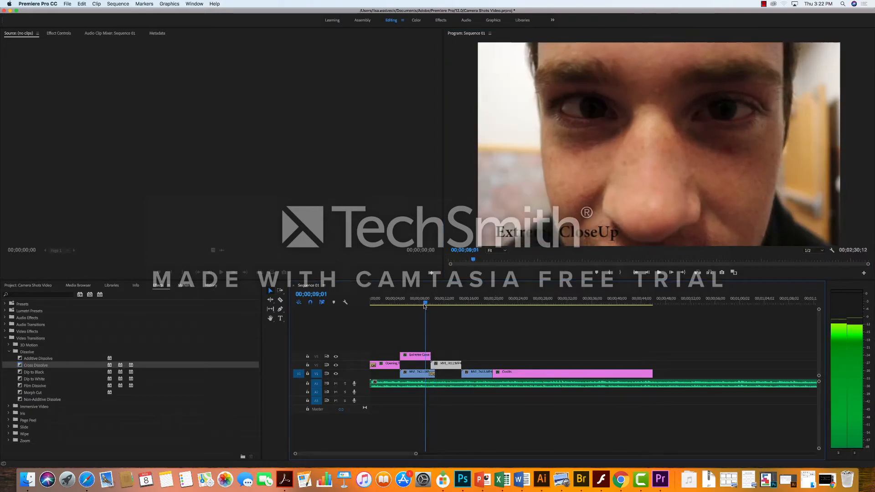
left_click(659, 272)
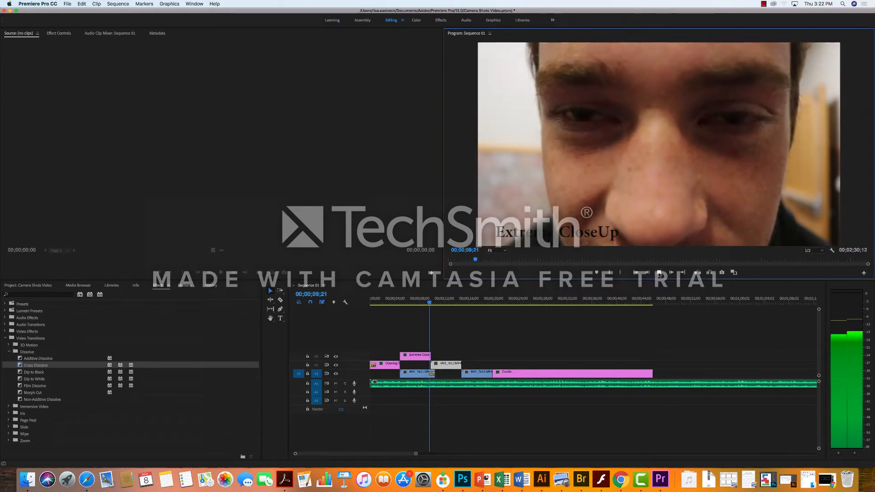
key("space")
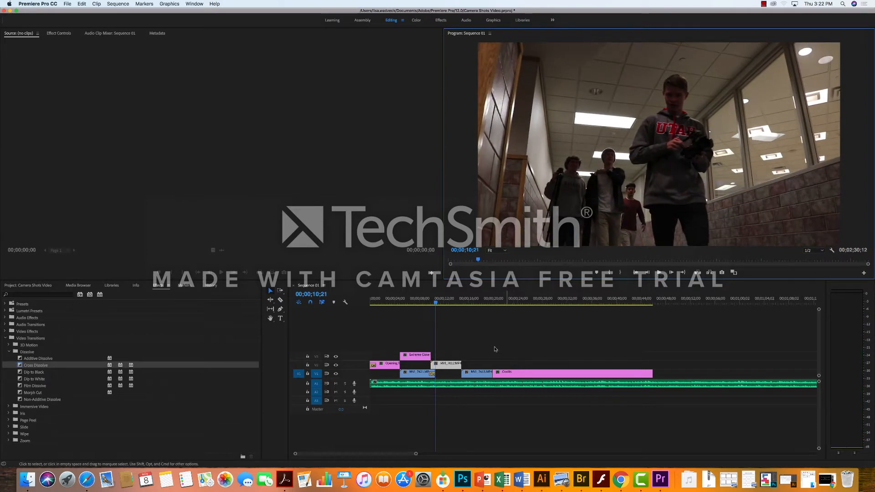
Set the duration of the first clip's Cross Dissolve to 4 seconds and play back the longer fade
double_click(433, 375)
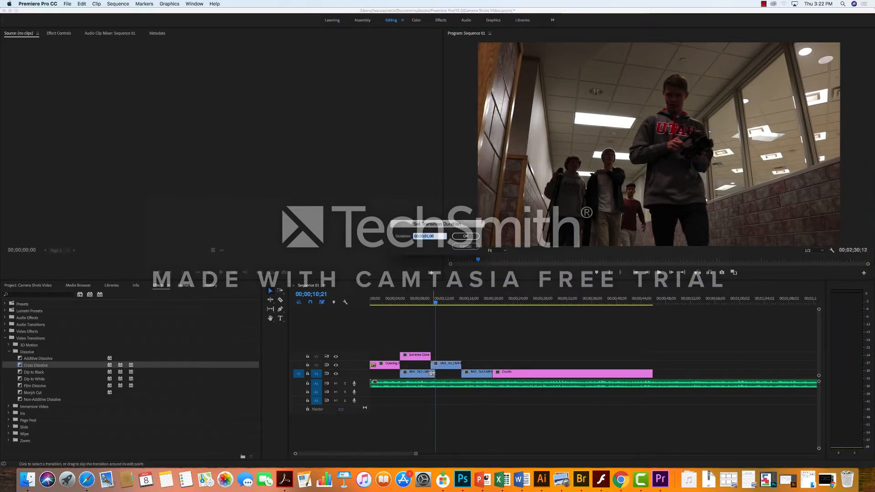
left_click(427, 236)
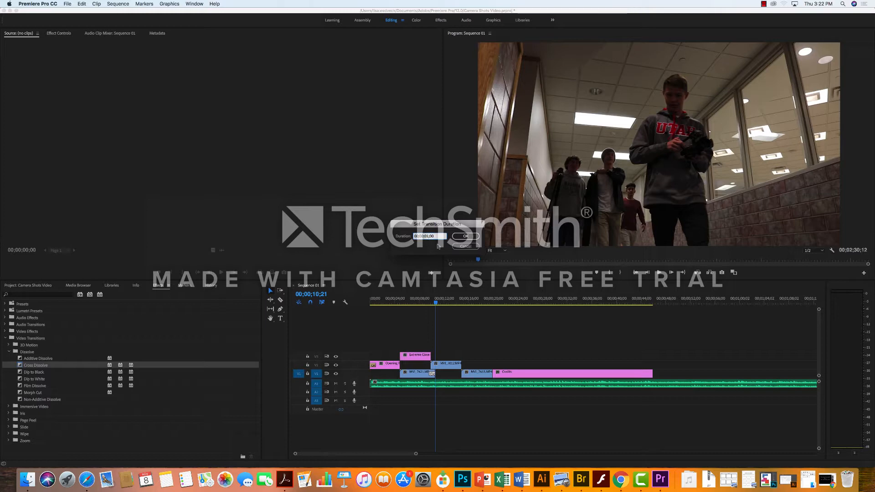
type("4")
left_click(460, 236)
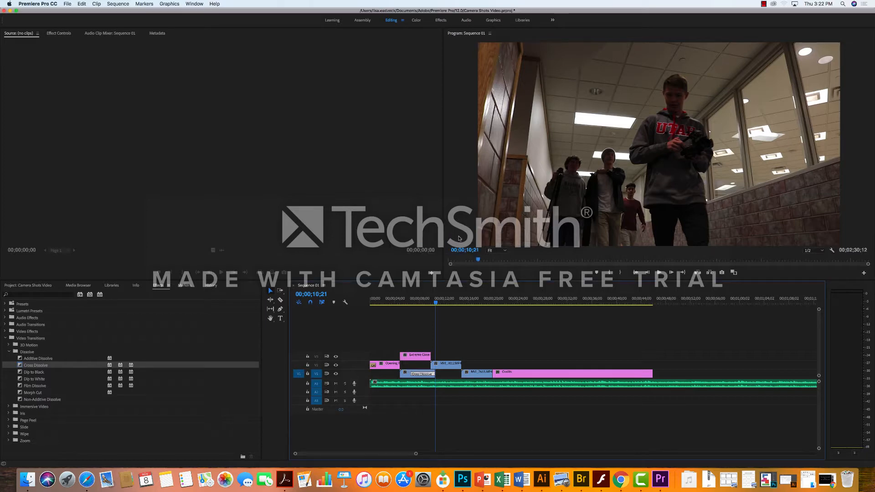
left_click_drag(435, 302, 407, 302)
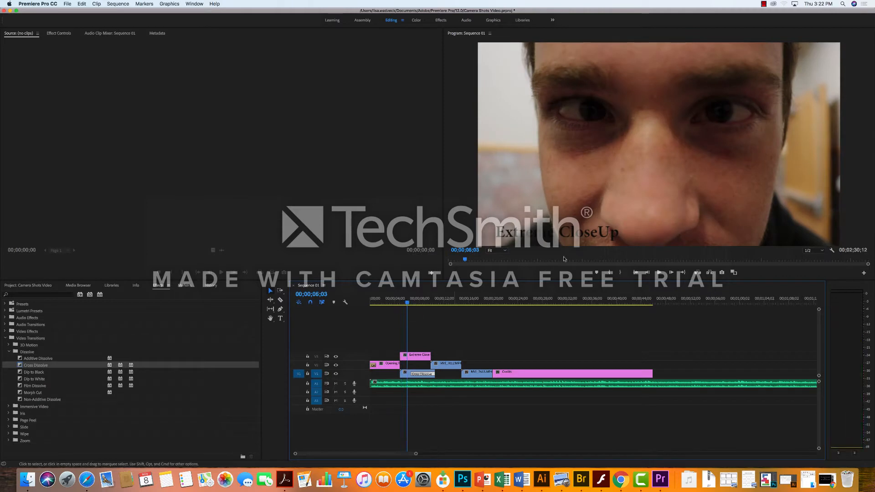
left_click(660, 272)
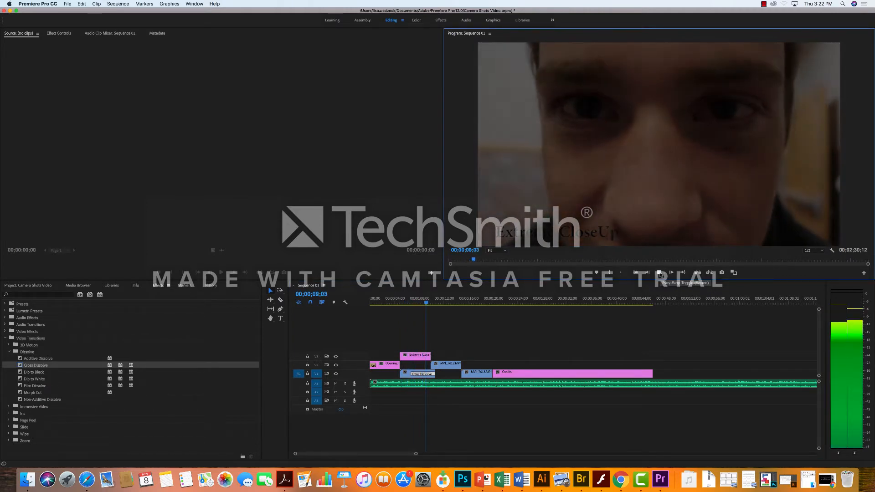
left_click(660, 274)
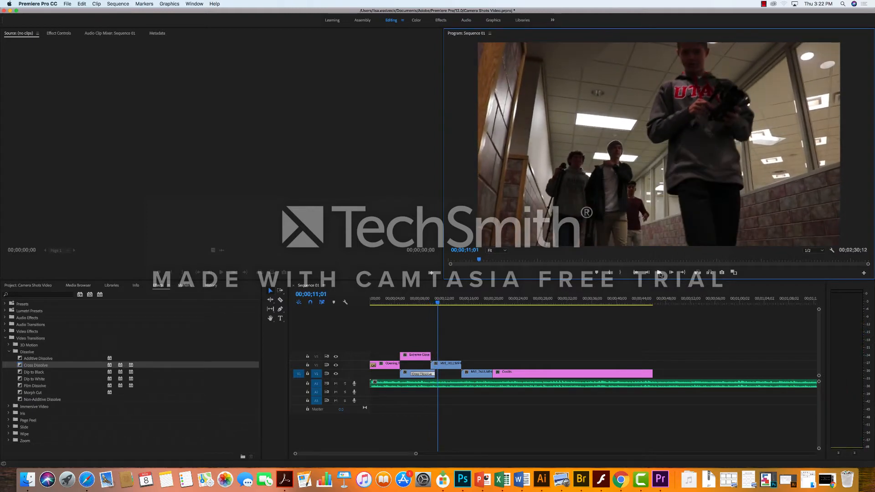
Delete the Cross Dissolve from the end of the first clip, keeping the clip itself on V1
left_click(416, 375)
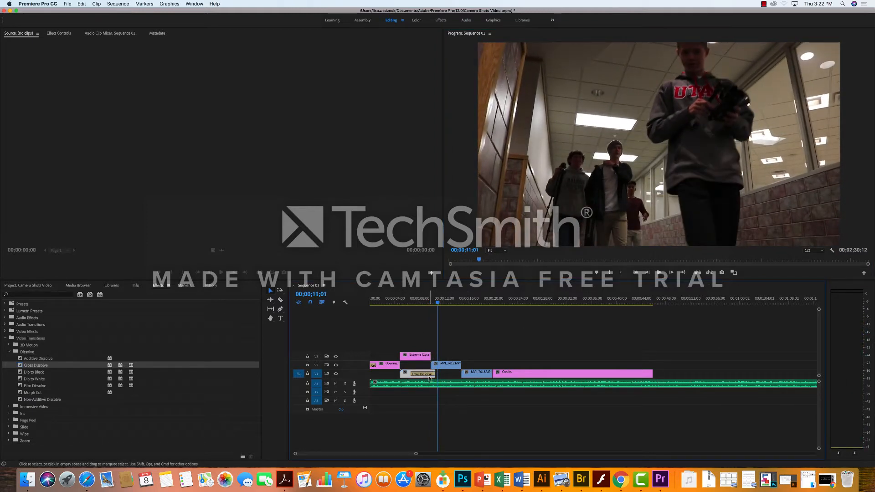
left_click_drag(429, 377, 435, 365)
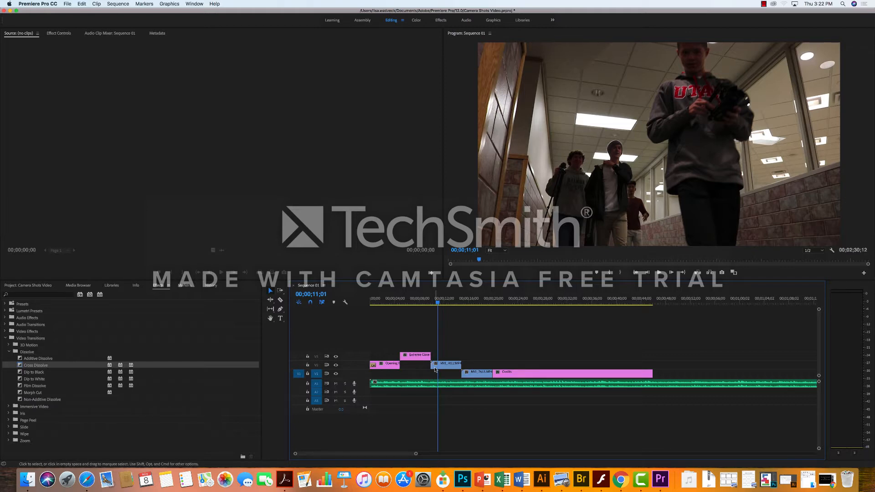
key("super+z")
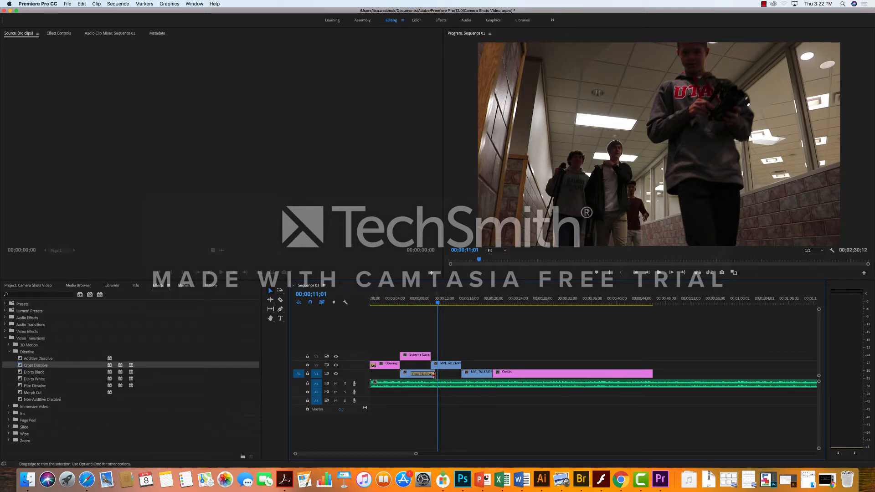
key("Delete")
Return the second clip to V1 directly after the first clip and shift the cut between them slightly later
left_click_drag(434, 374, 439, 374)
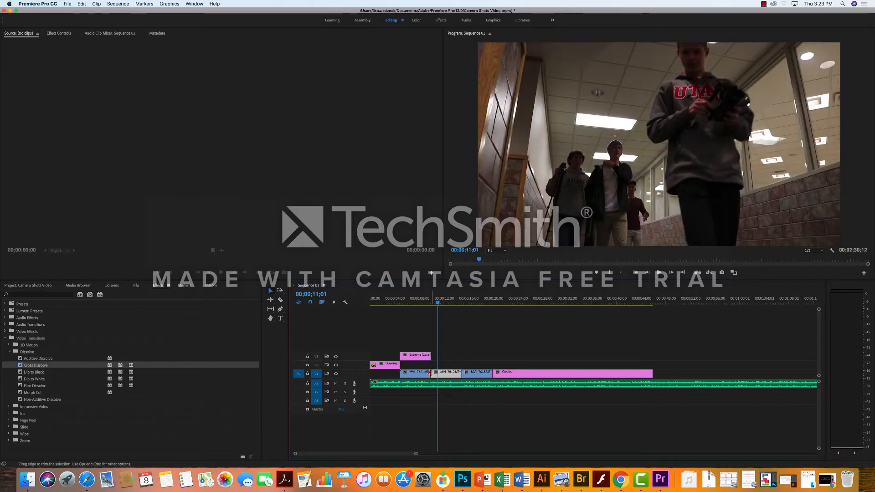
left_click_drag(433, 375, 429, 374)
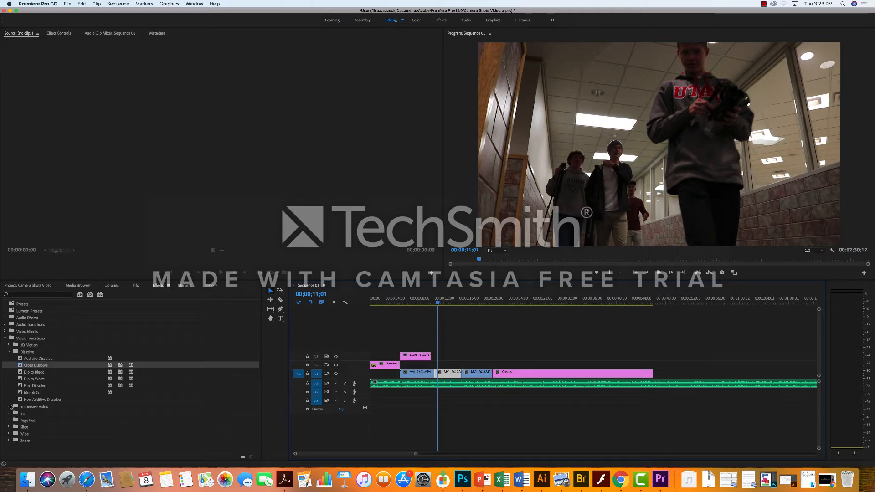
Apply the Split slide transition at the cut between the first and second clips on V1 and play it back
left_click(9, 427)
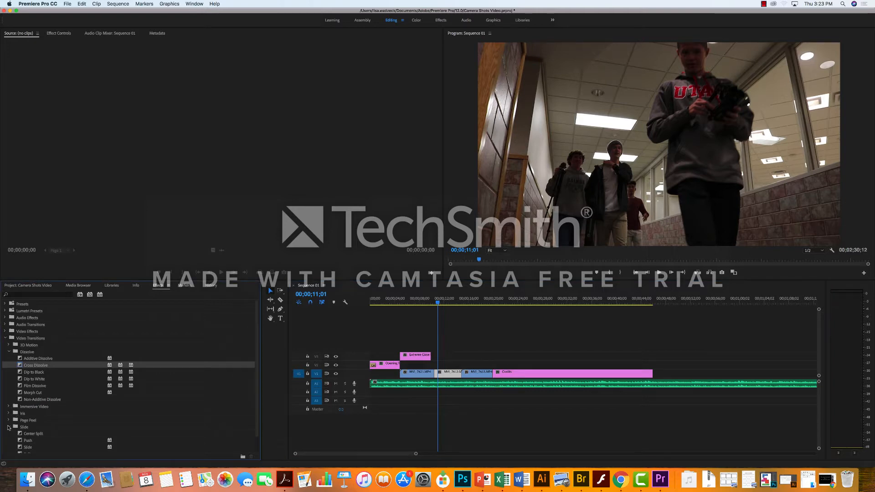
scroll(38, 437, "down", 1)
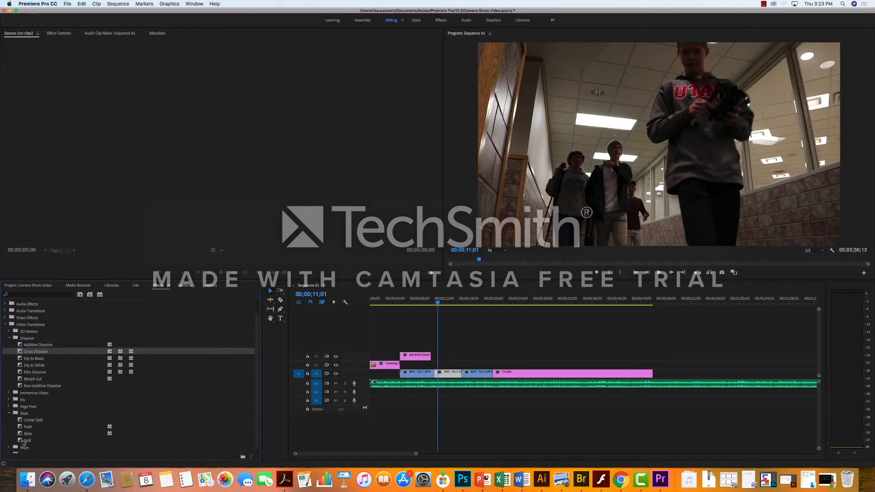
left_click_drag(21, 441, 244, 412)
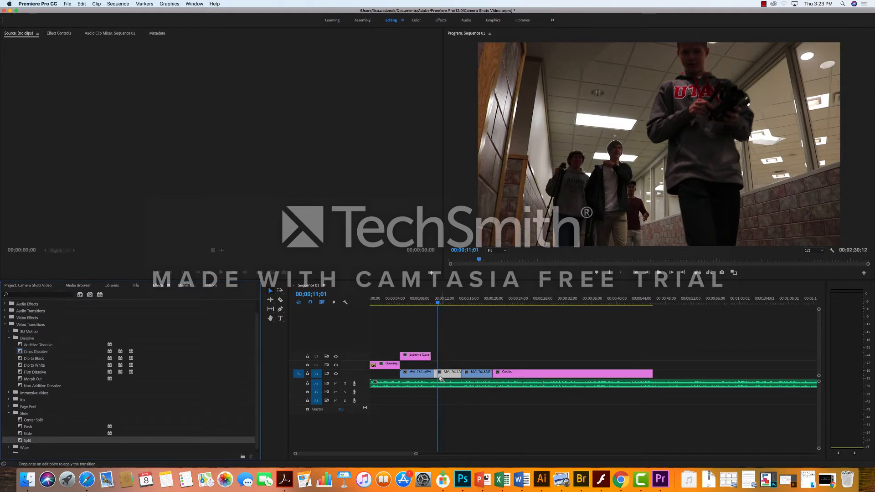
left_click_drag(441, 379, 437, 377)
left_click(429, 304)
key("space")
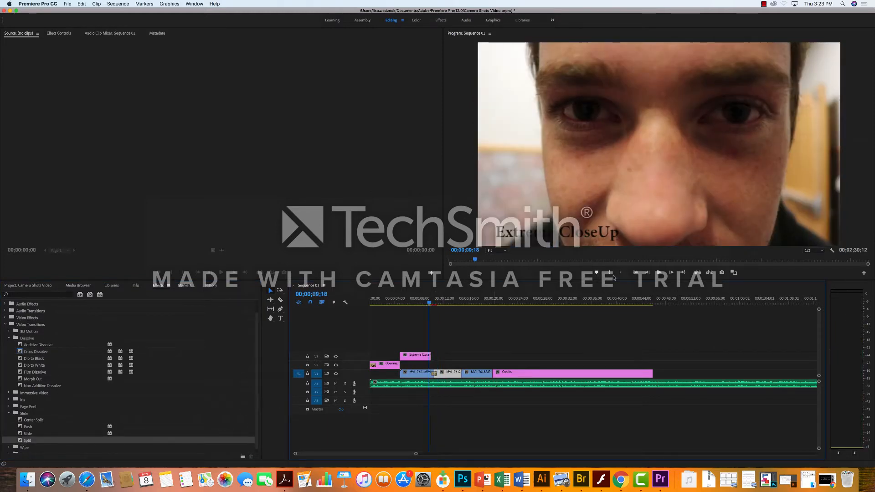
left_click(659, 273)
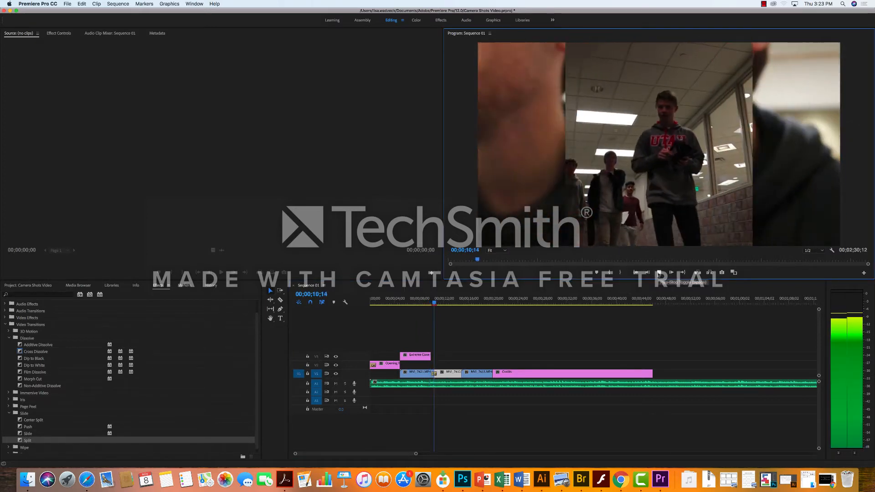
left_click(659, 272)
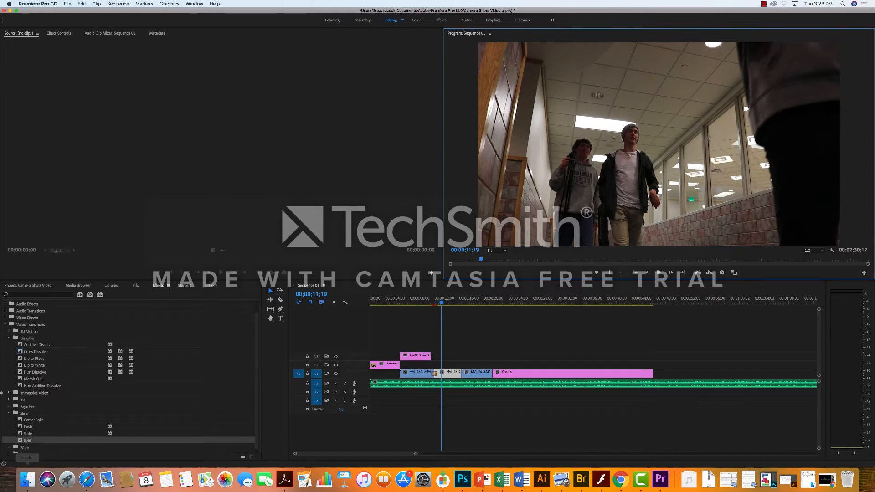
Tidy the Video Transitions effects list, expand the Dissolve group, and add a Cross Dissolve to the end of the opening title
left_click(10, 338)
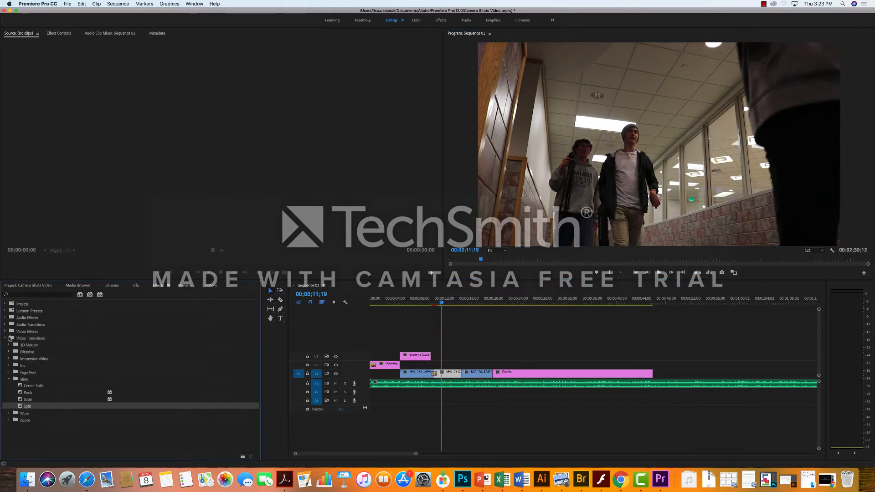
left_click(9, 379)
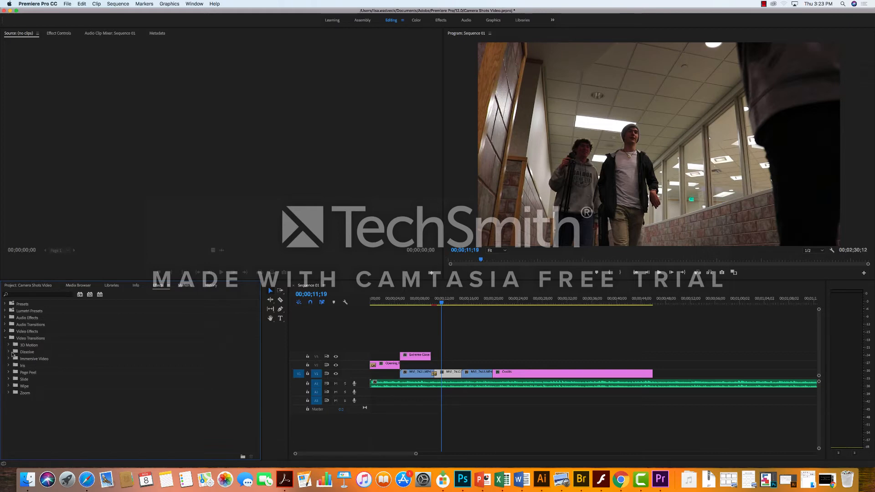
left_click(9, 352)
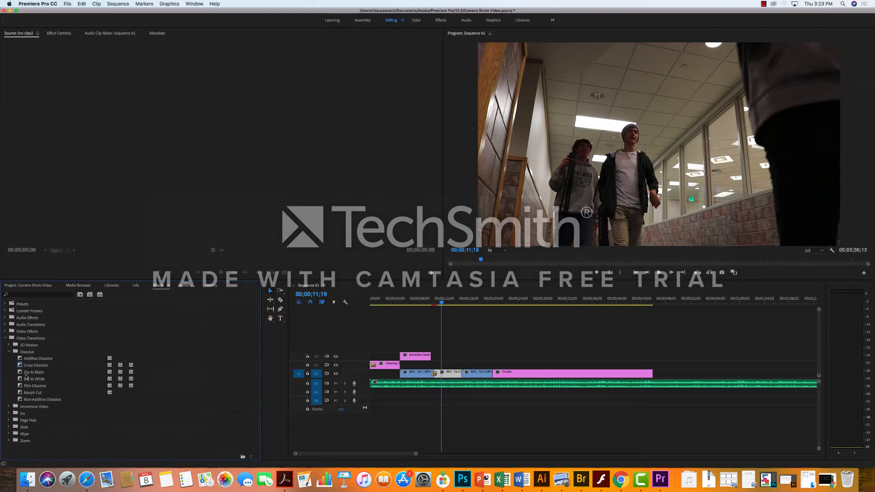
left_click_drag(20, 365, 394, 373)
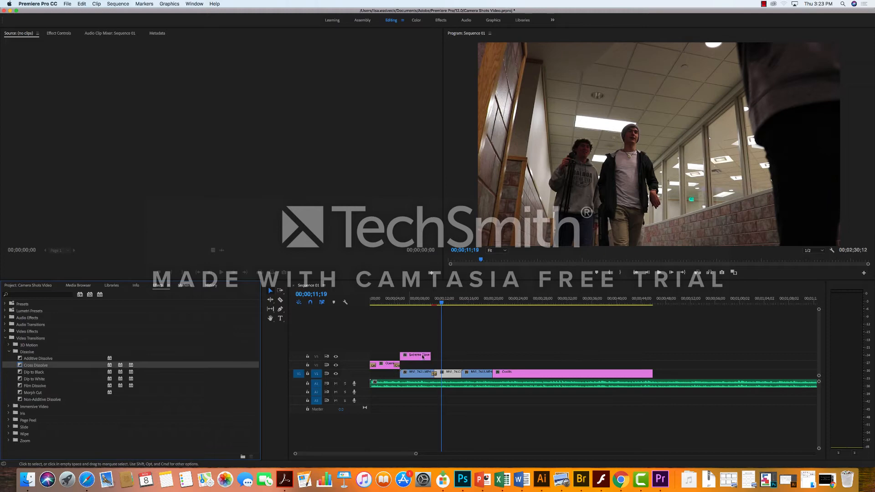
Shift the Extreme CloseUp label, all shot clips and the credits slightly later together, leaving a small gap after the opening title
left_click_drag(411, 346, 521, 379)
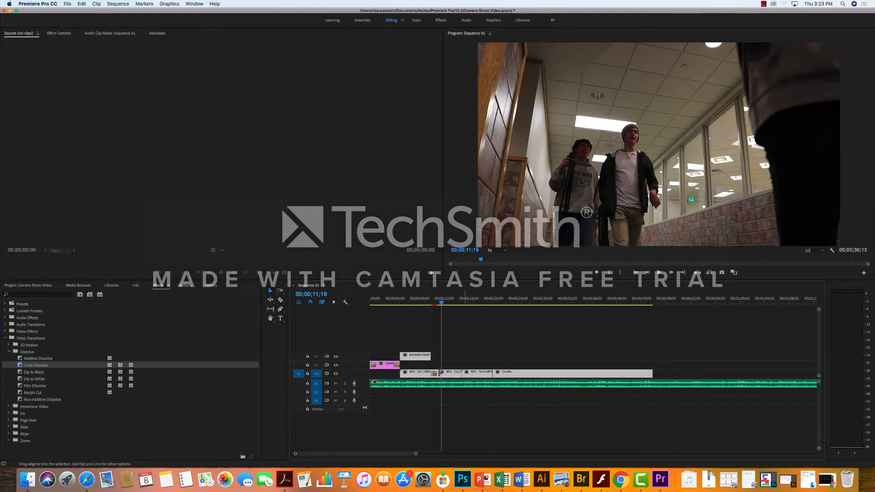
left_click_drag(410, 357, 417, 358)
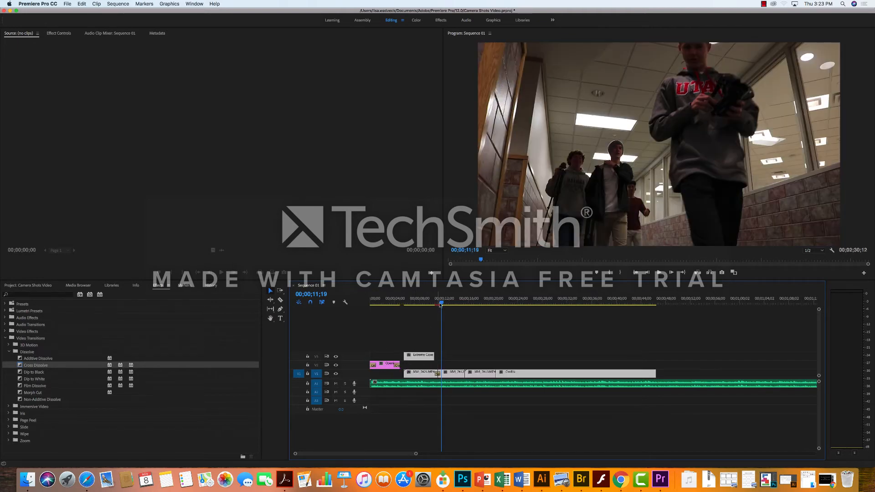
Add Cross Dissolves to the start of both the Extreme CloseUp label and the first clip beneath it
left_click_drag(440, 302, 405, 313)
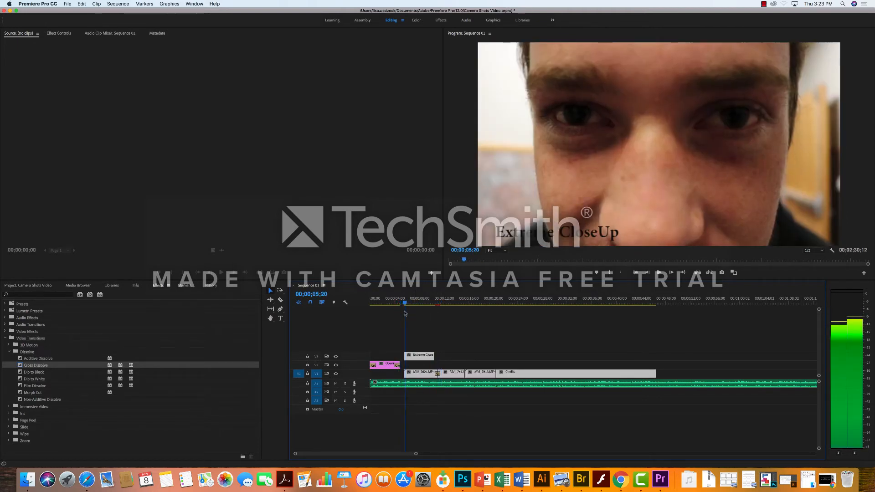
left_click_drag(19, 366, 407, 356)
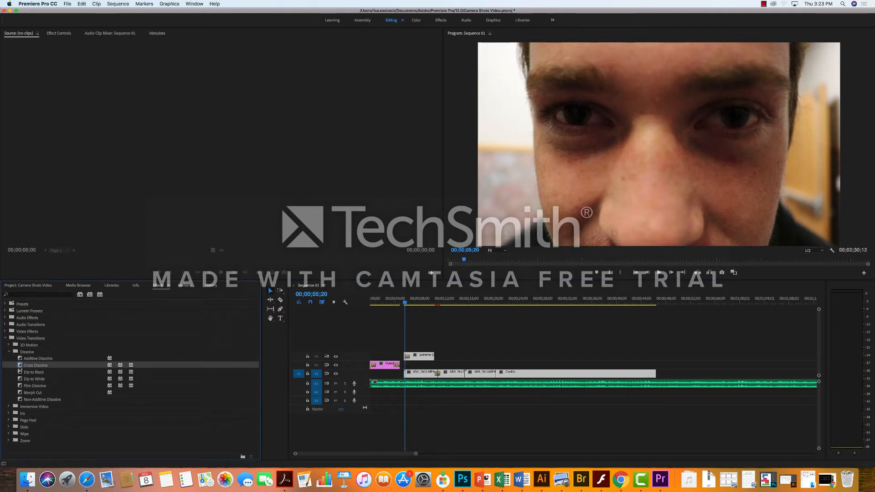
left_click_drag(19, 368, 406, 373)
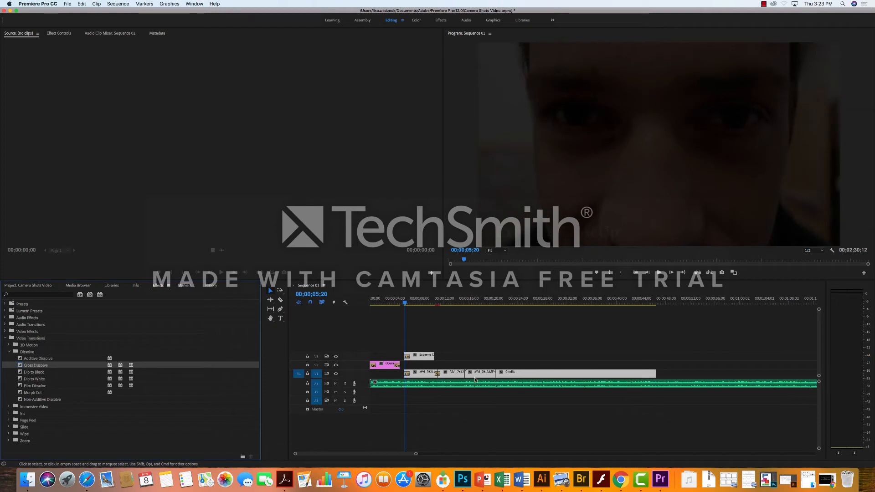
Delete the Split transition, move the second clip, third clip and credits later on V1, and extend the Extreme CloseUp label to the first clip's end
left_click(438, 375)
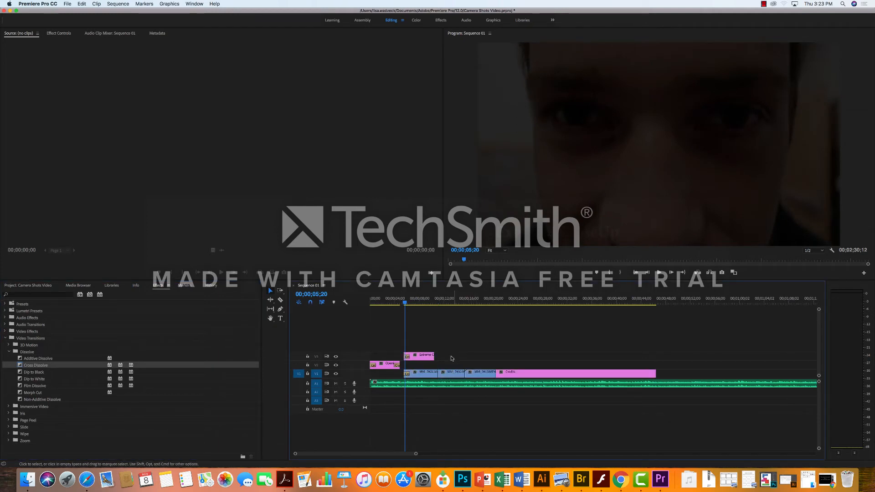
left_click_drag(450, 358, 535, 374)
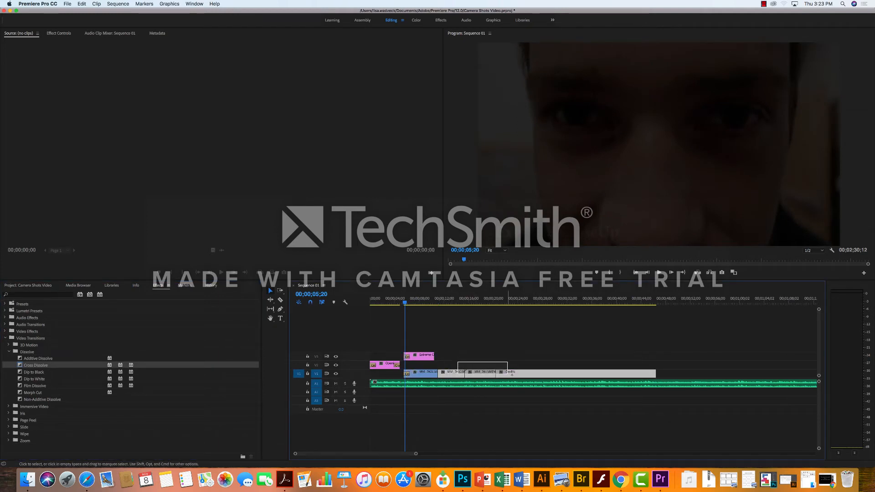
left_click_drag(444, 375, 437, 357)
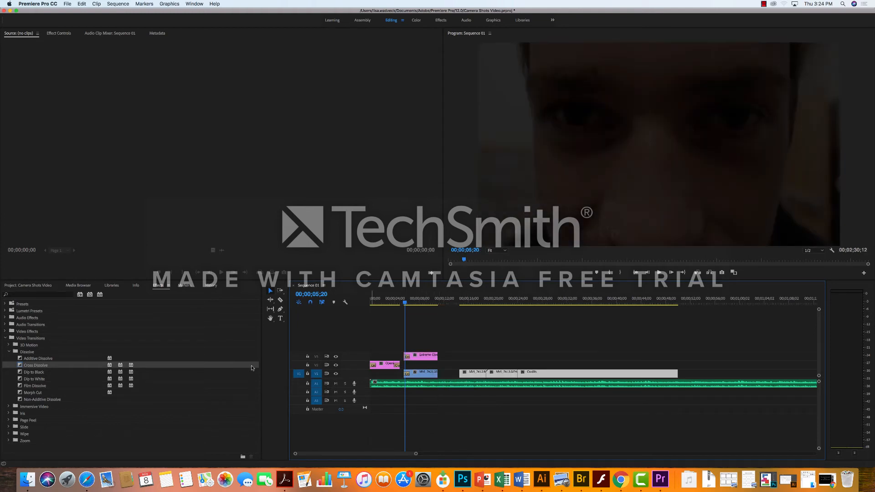
Add Cross Dissolves to the ends of the Extreme CloseUp label and first clip, and play back the fades from the opening title's end
left_click(37, 366)
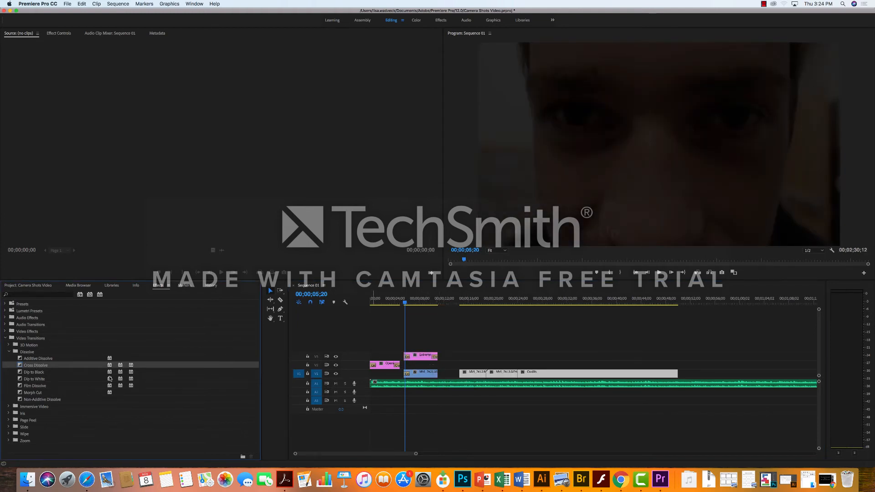
mouse_move(27, 366)
left_mouse_down()
mouse_move(435, 375)
mouse_move(423, 380)
left_mouse_up()
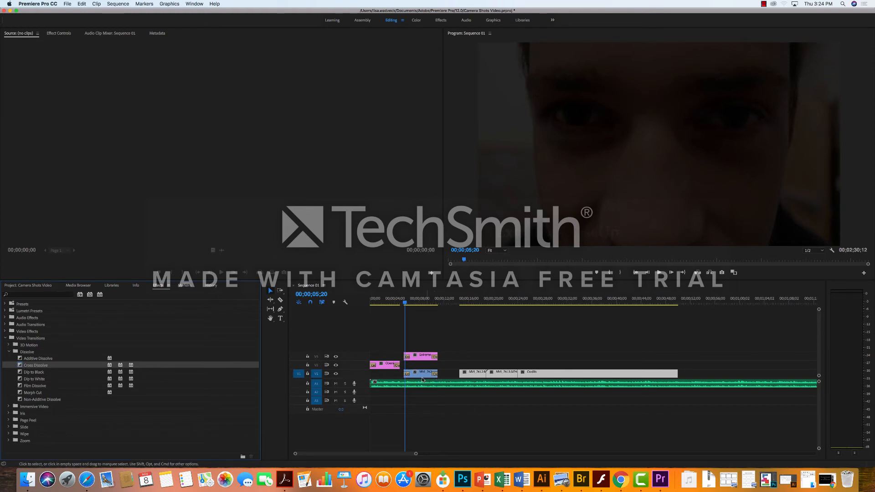
left_click_drag(405, 304, 392, 307)
left_click(659, 272)
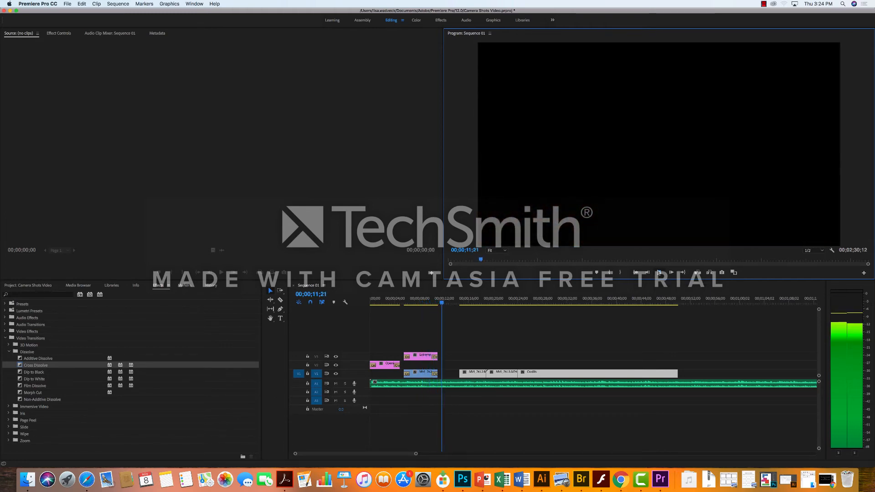
key("space")
Move the second clip, third clip and credits back near the first clip on V1 and add a Cross Dissolve to the second clip's start
left_click_drag(469, 376, 451, 377)
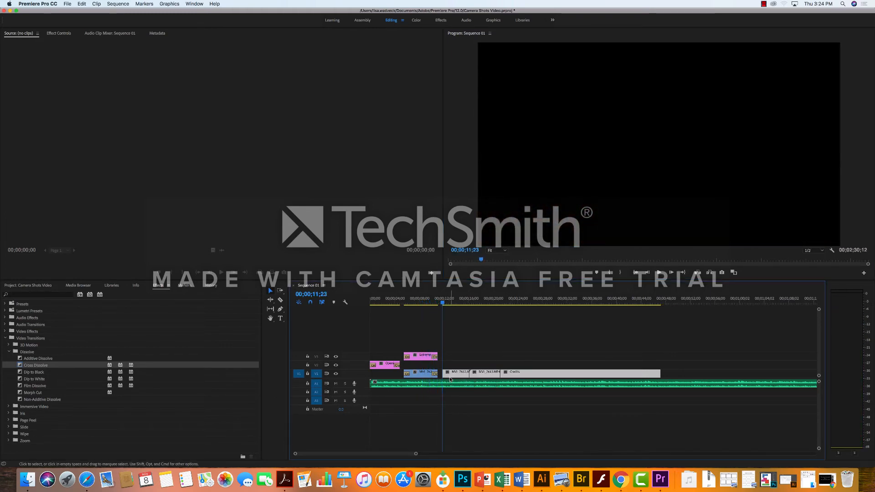
mouse_move(16, 366)
left_mouse_down()
mouse_move(347, 362)
mouse_move(445, 374)
left_mouse_up()
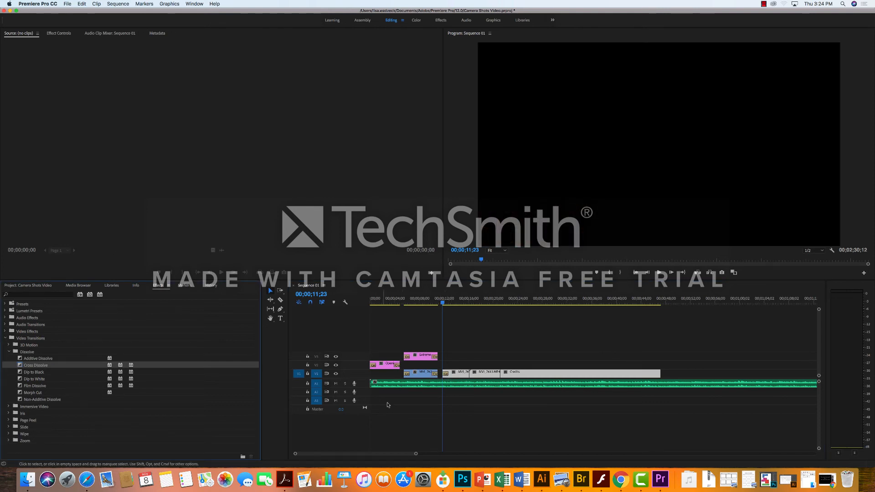